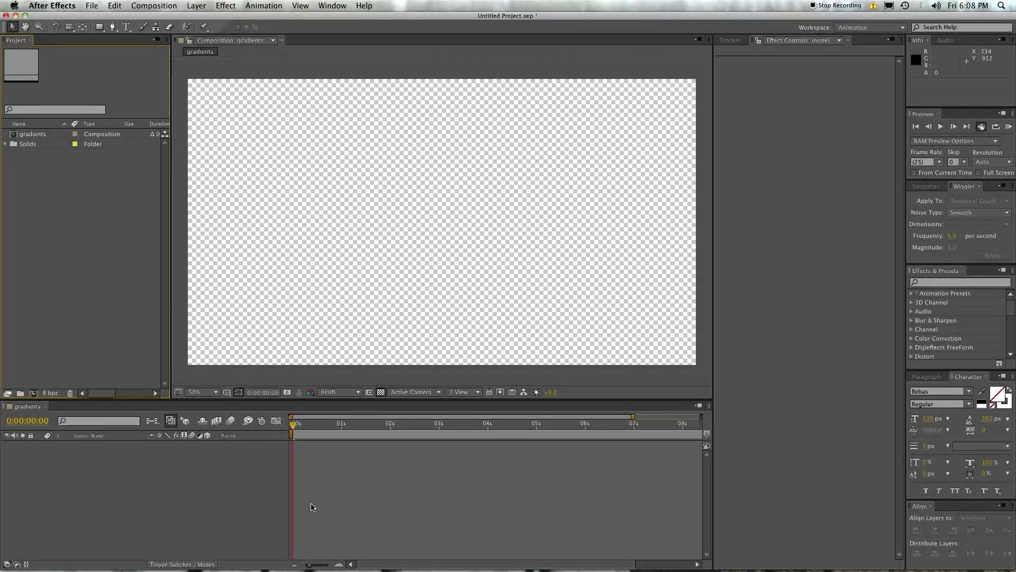
Create a comp-sized 1920×1080 black solid layer named Black Solid 1
right_click(94, 471)
mouse_move(123, 472)
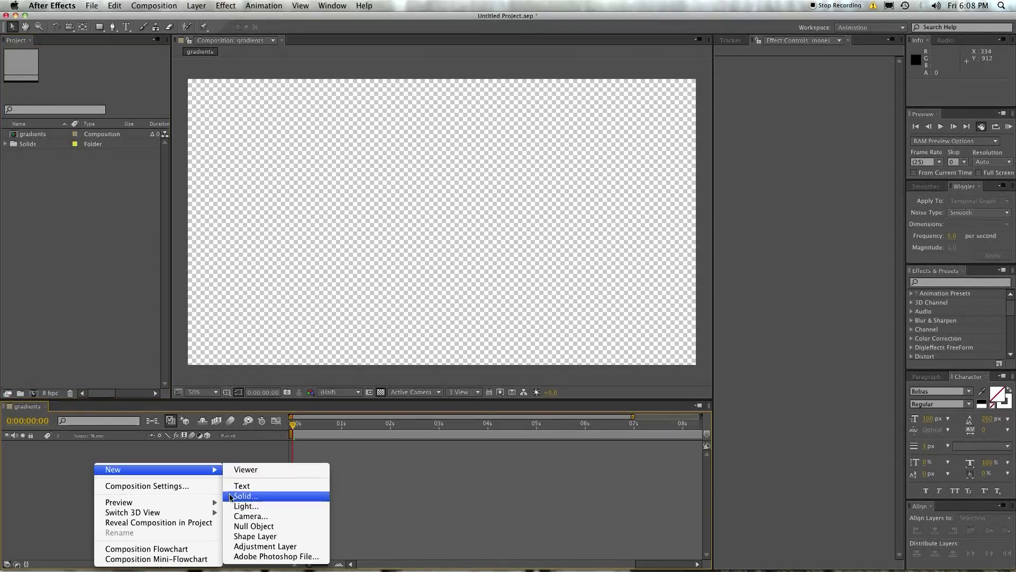
left_click(246, 496)
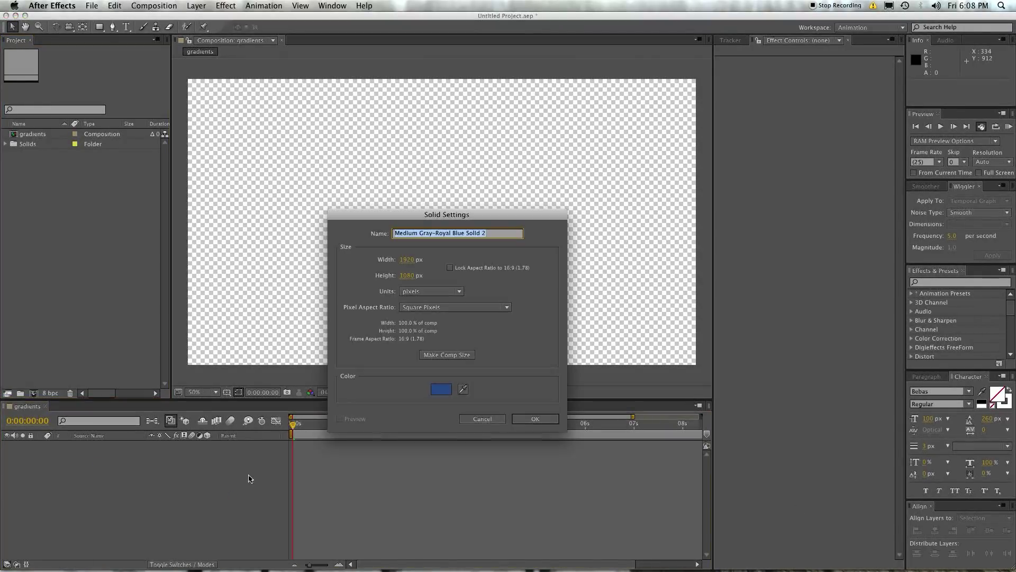
left_click(448, 354)
left_click(448, 389)
left_click_drag(159, 370, 79, 288)
mouse_move(245, 366)
left_mouse_down()
mouse_move(220, 392)
mouse_move(254, 379)
mouse_move(249, 358)
mouse_move(231, 390)
mouse_move(106, 499)
left_mouse_up()
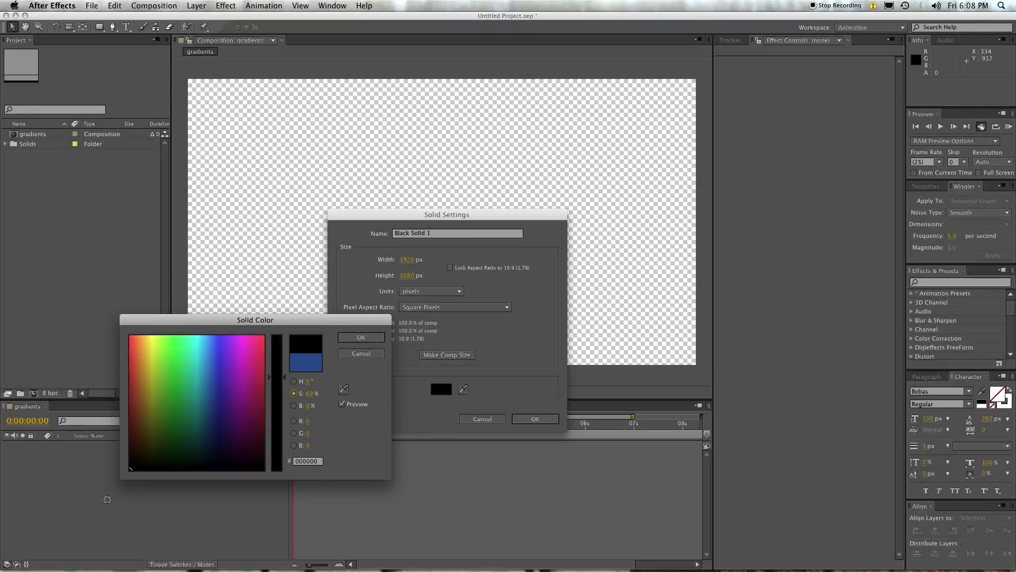
left_click(363, 338)
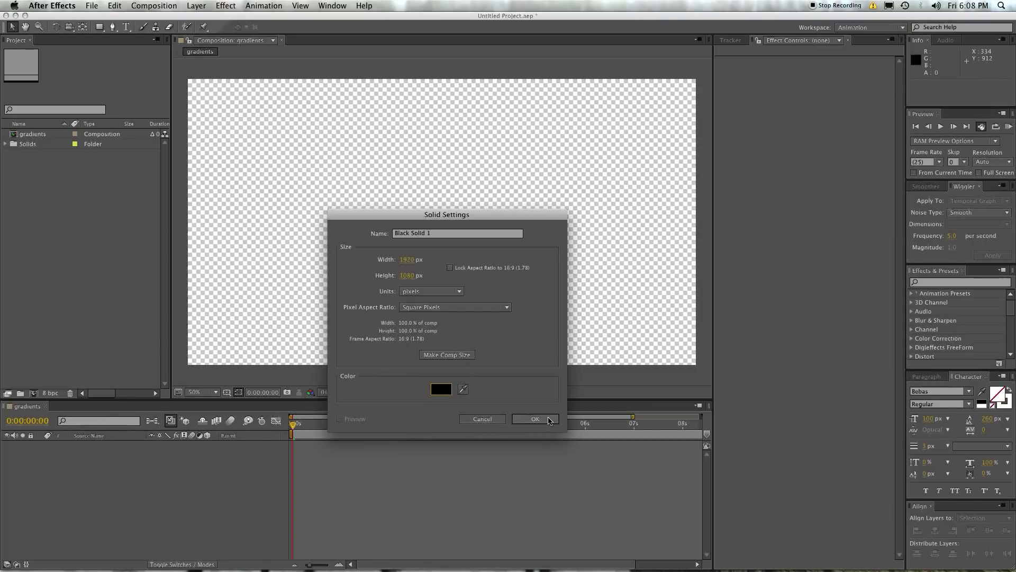
left_click(530, 419)
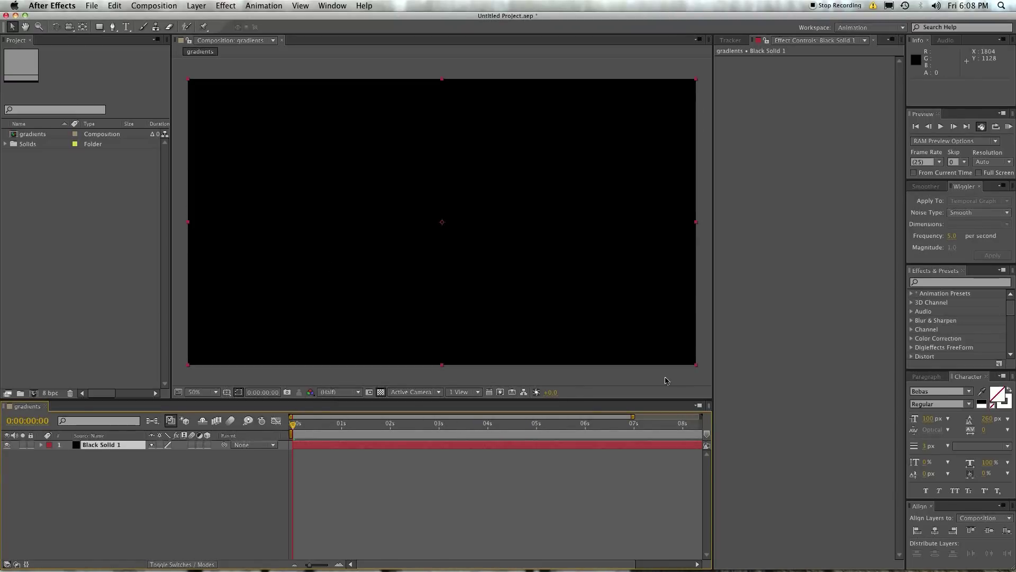
Search 'ramp' in Effects & Presets and apply the Ramp effect to Black Solid 1
left_click(933, 283)
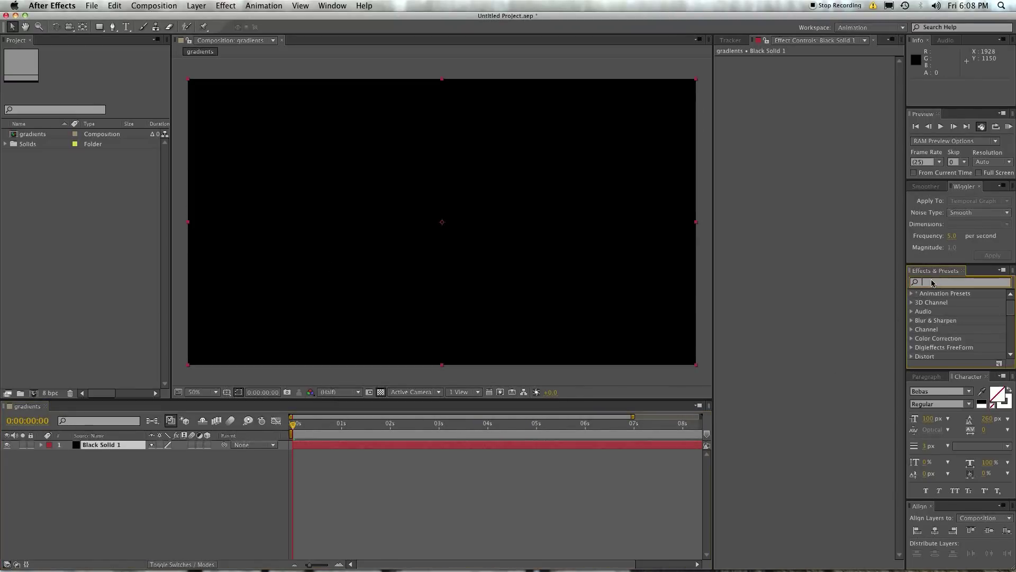
type("ramp")
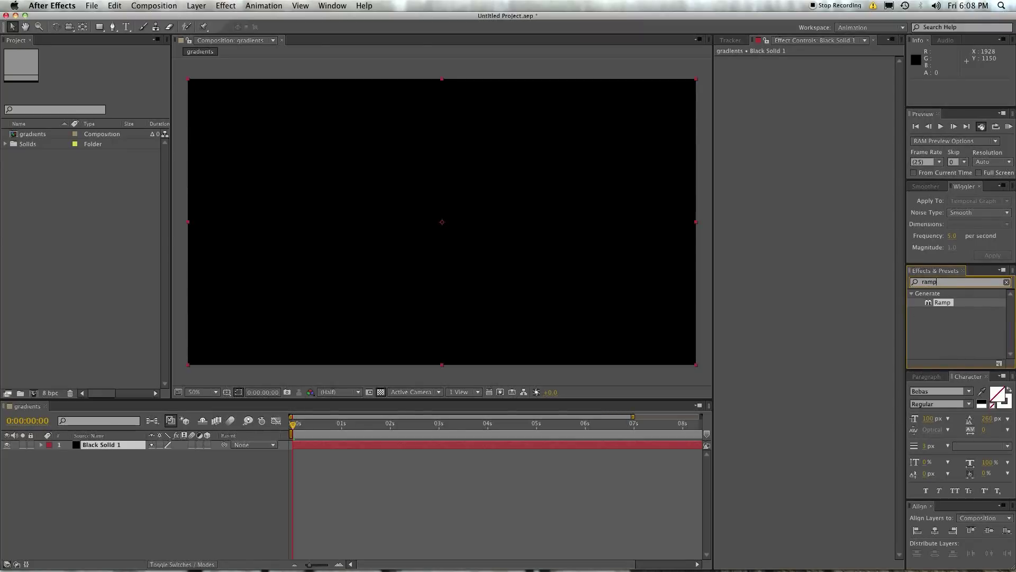
left_click_drag(943, 305, 478, 256)
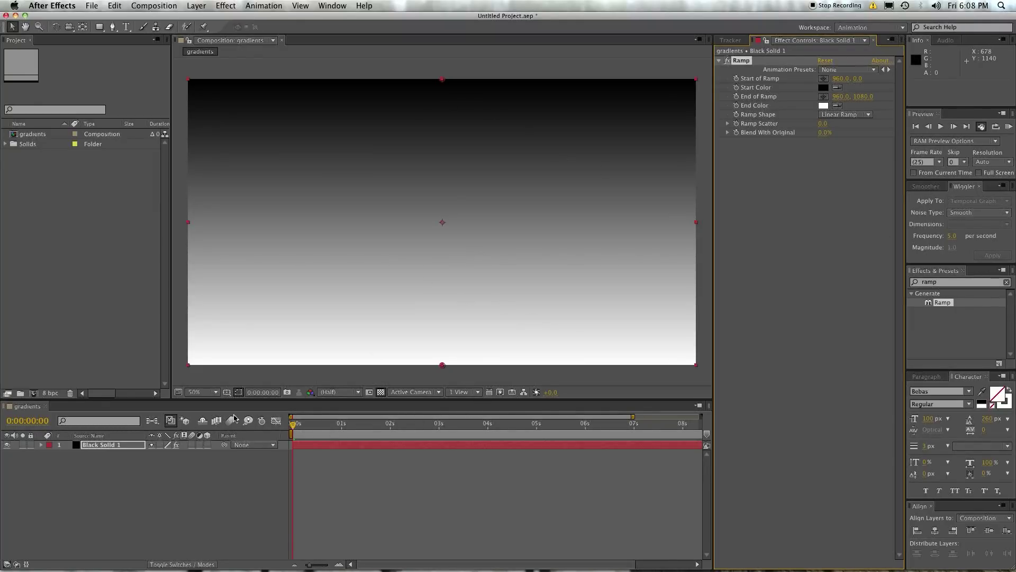
left_click(103, 444)
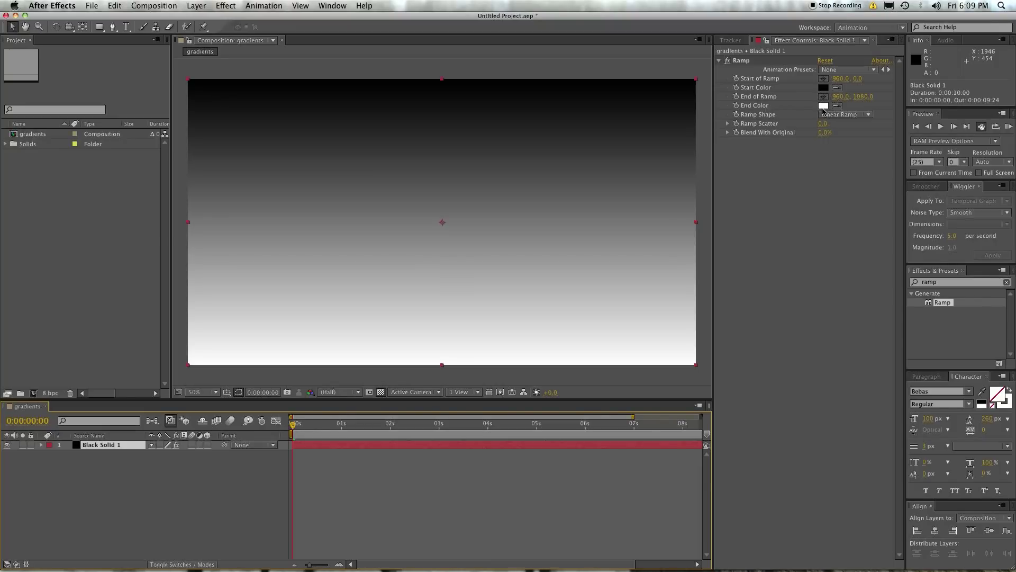
Switch Ramp Shape to Radial Ramp and move its Start of Ramp to the frame centre
left_click(823, 78)
left_click_drag(500, 156, 587, 140)
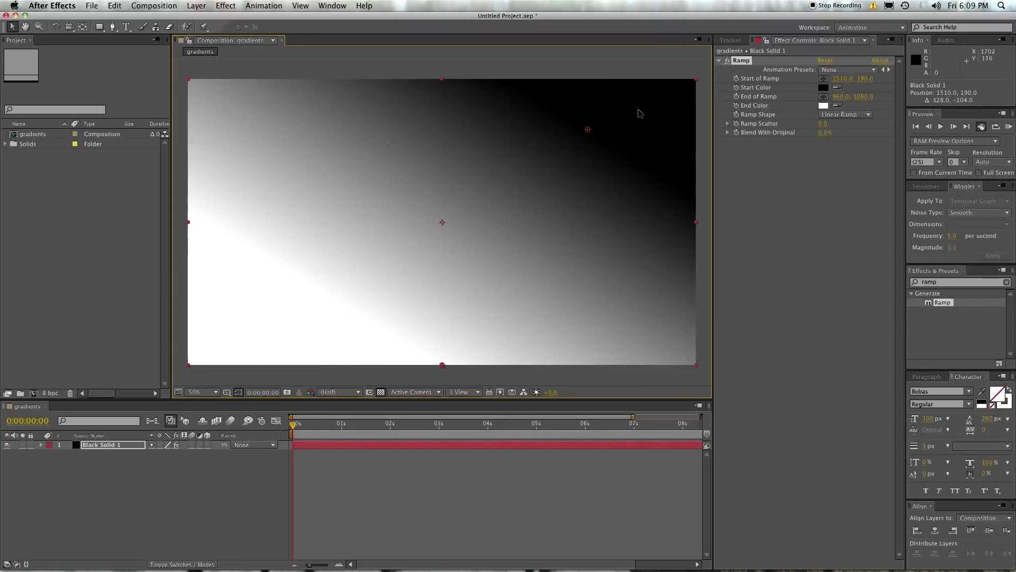
left_click(853, 115)
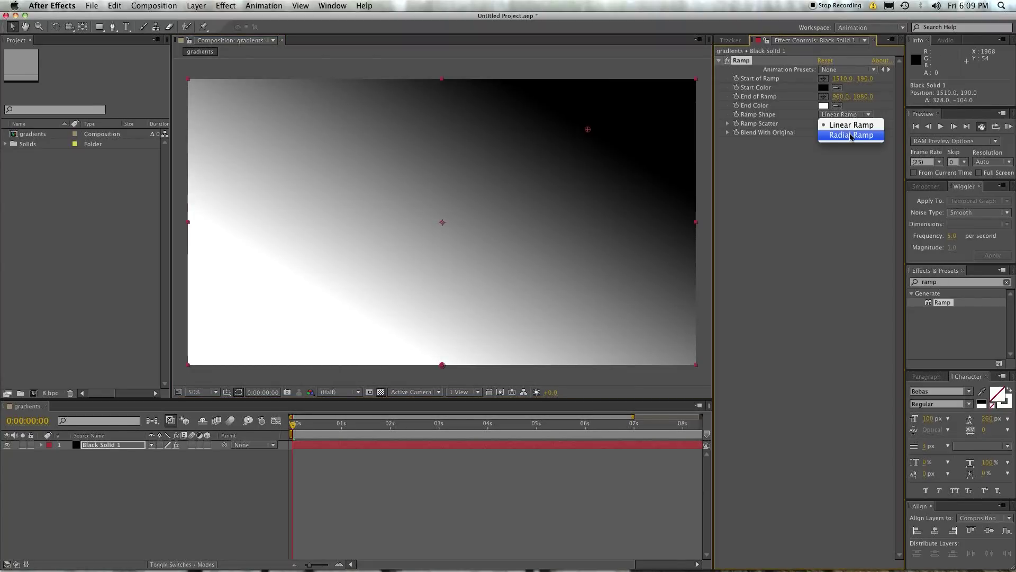
left_click(850, 136)
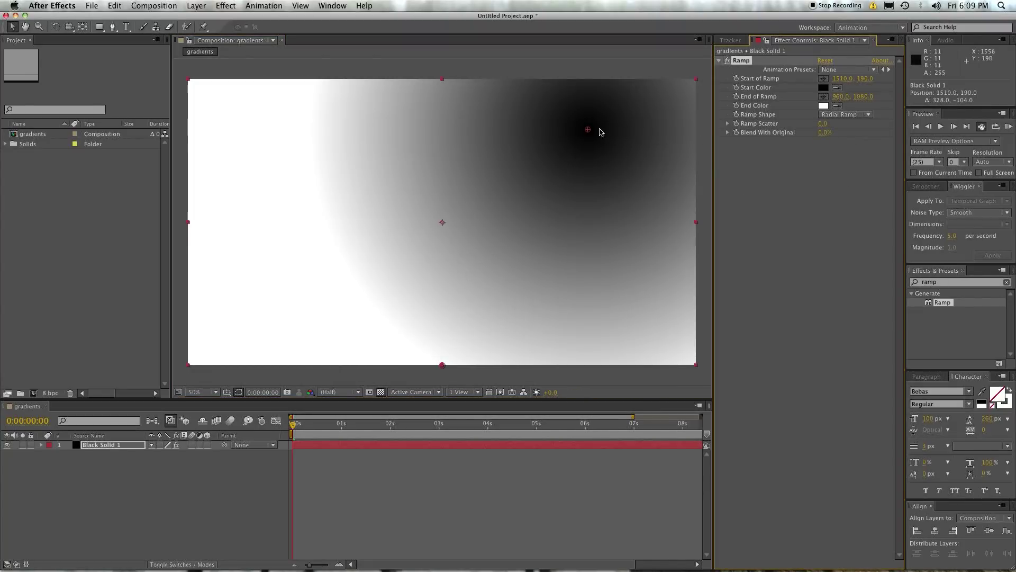
left_click_drag(587, 129, 440, 222)
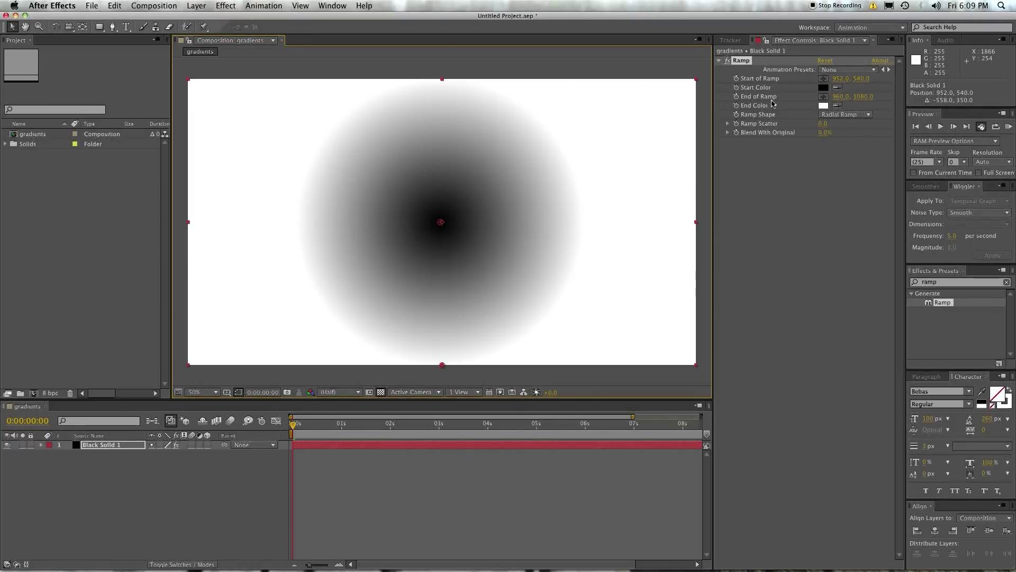
Place End of Ramp at the bottom-left corner and set End Color to black
left_click(824, 96)
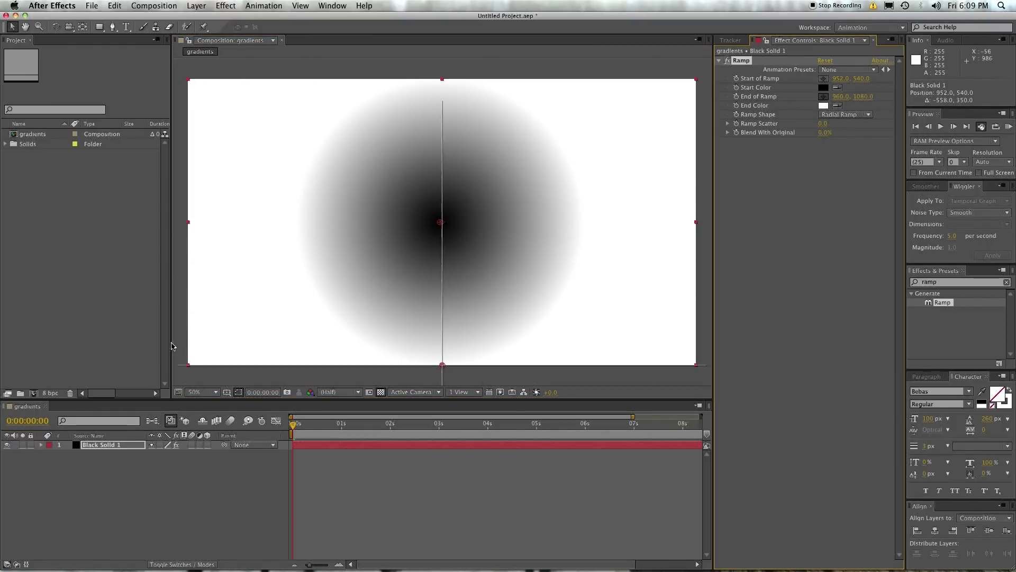
left_click(182, 368)
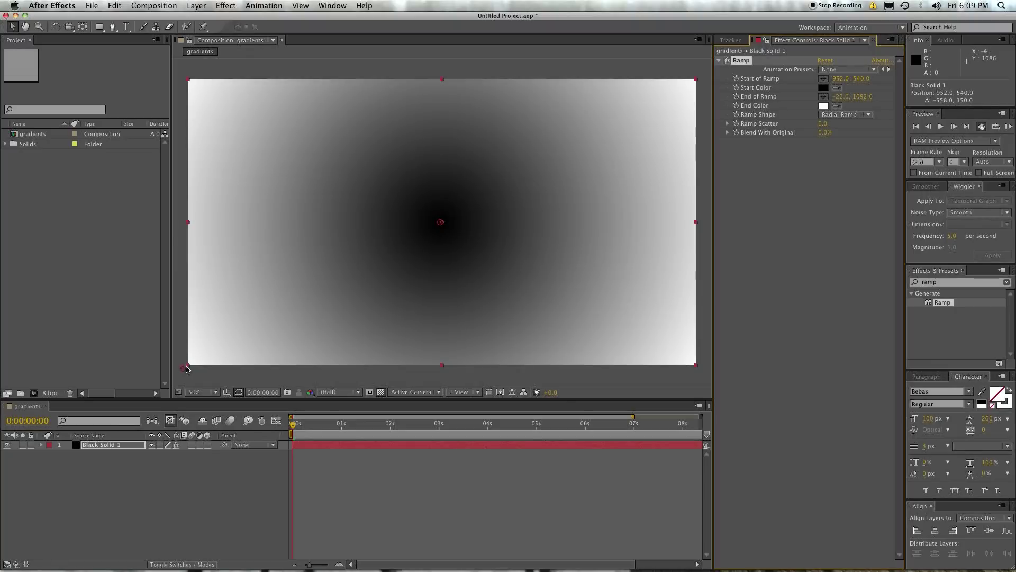
left_click_drag(186, 365, 2, 551)
left_click(824, 105)
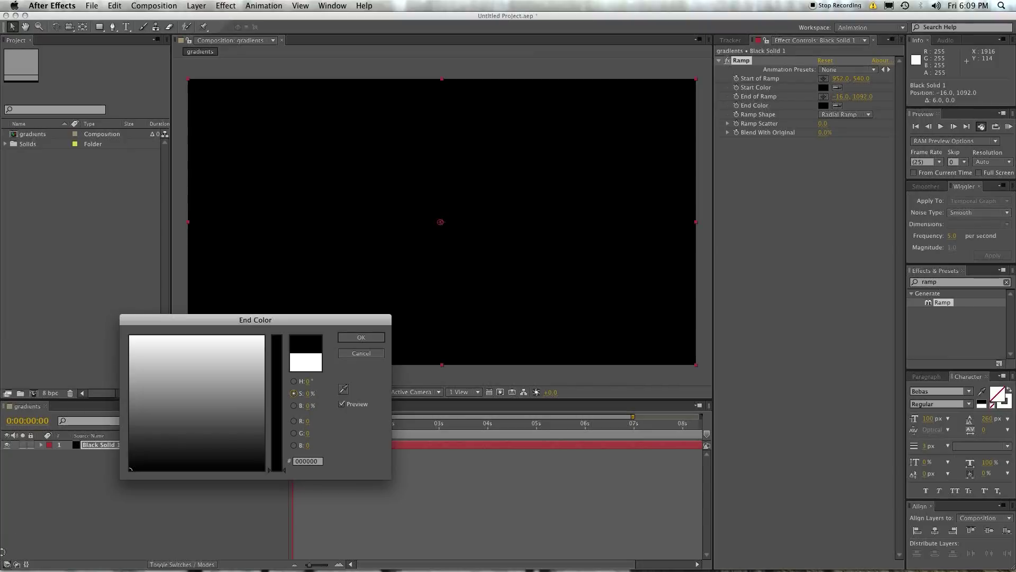
left_click(371, 336)
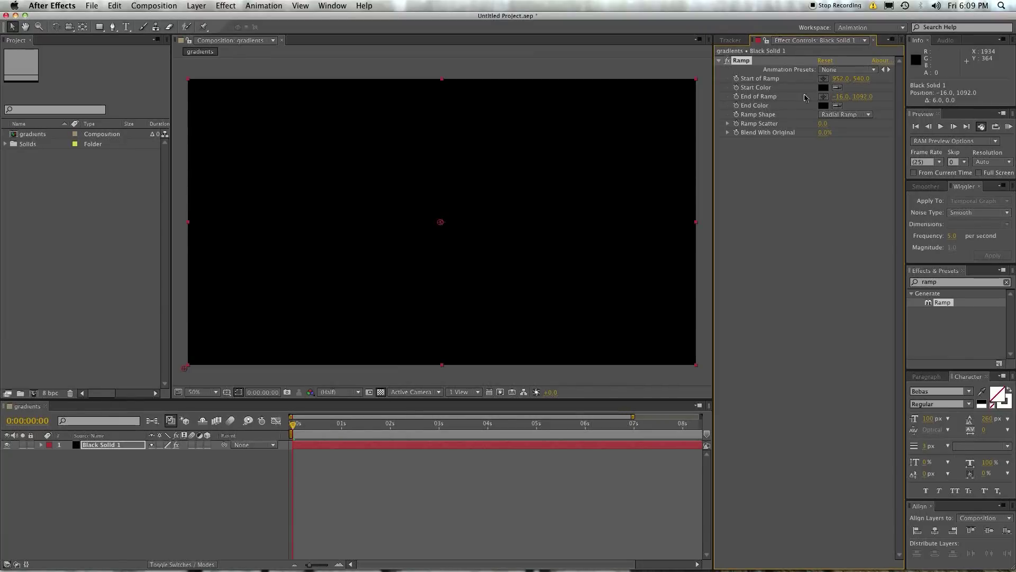
Set the ramp's Start Color to white and End Color to light grey 185
left_click(823, 88)
left_click_drag(135, 341, 44, 255)
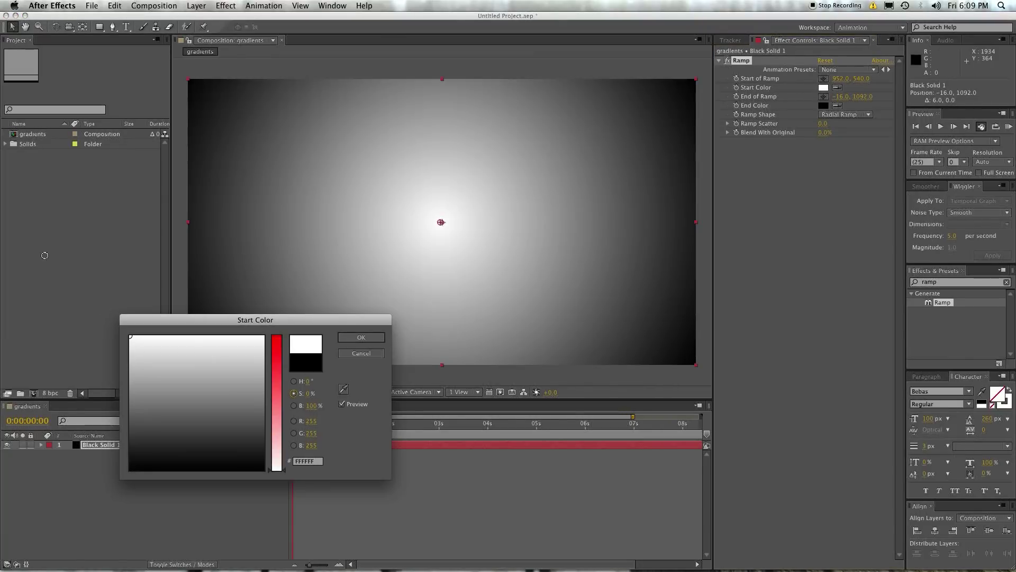
left_click(362, 337)
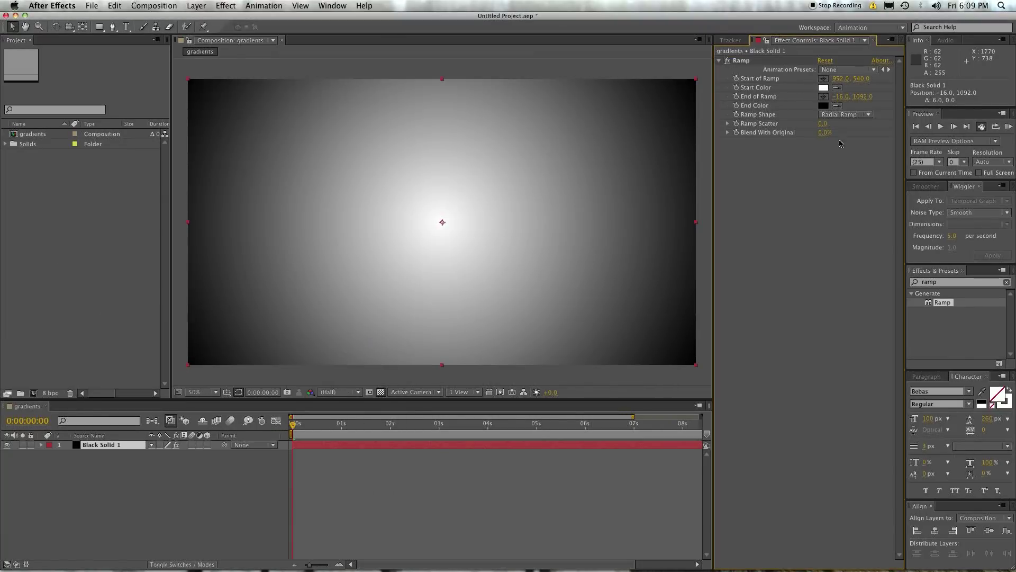
left_click(823, 105)
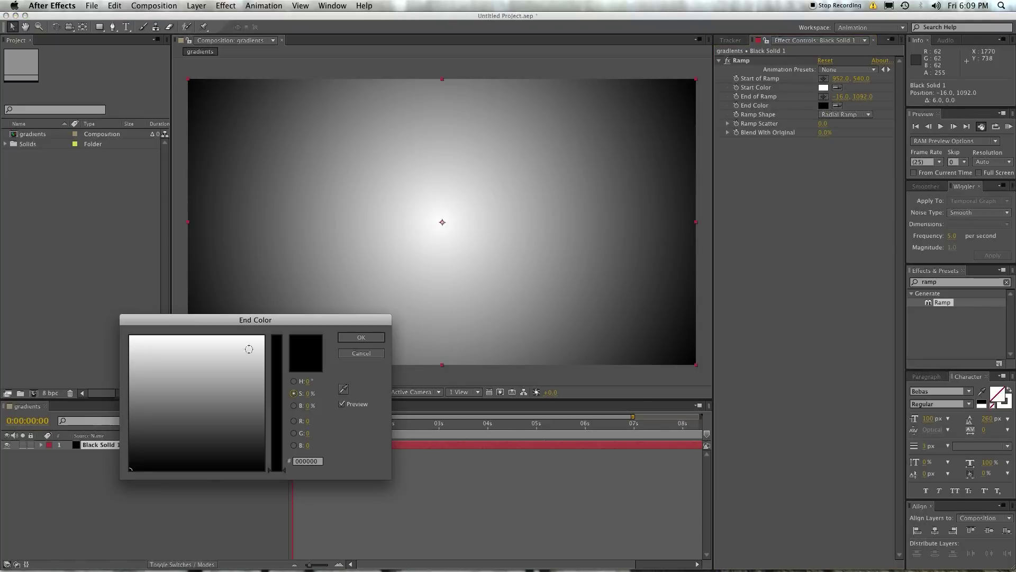
mouse_move(212, 386)
left_mouse_down()
mouse_move(192, 389)
mouse_move(197, 357)
mouse_move(206, 386)
mouse_move(212, 363)
mouse_move(136, 385)
mouse_move(116, 374)
left_mouse_up()
left_click(361, 337)
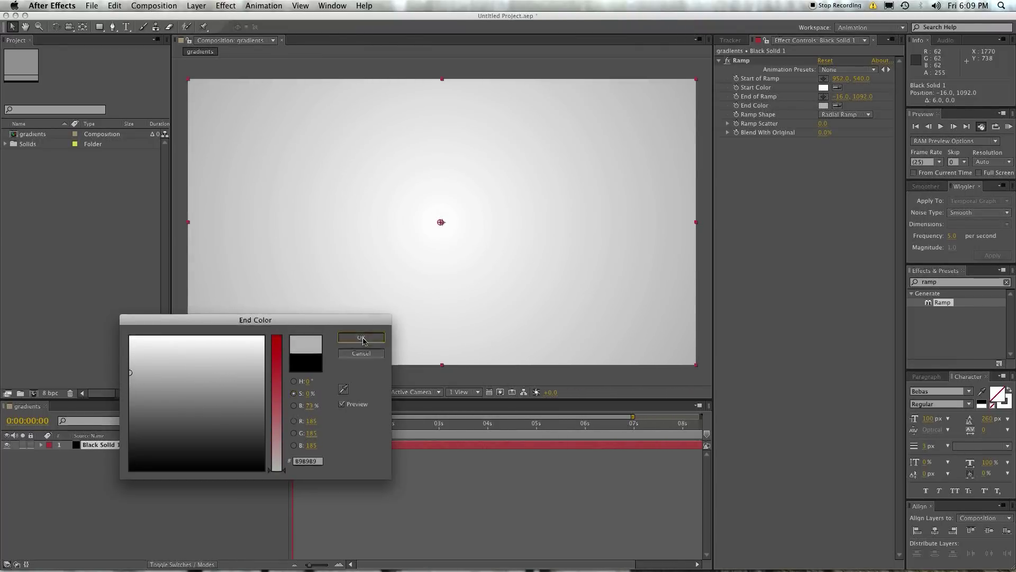
key("comma")
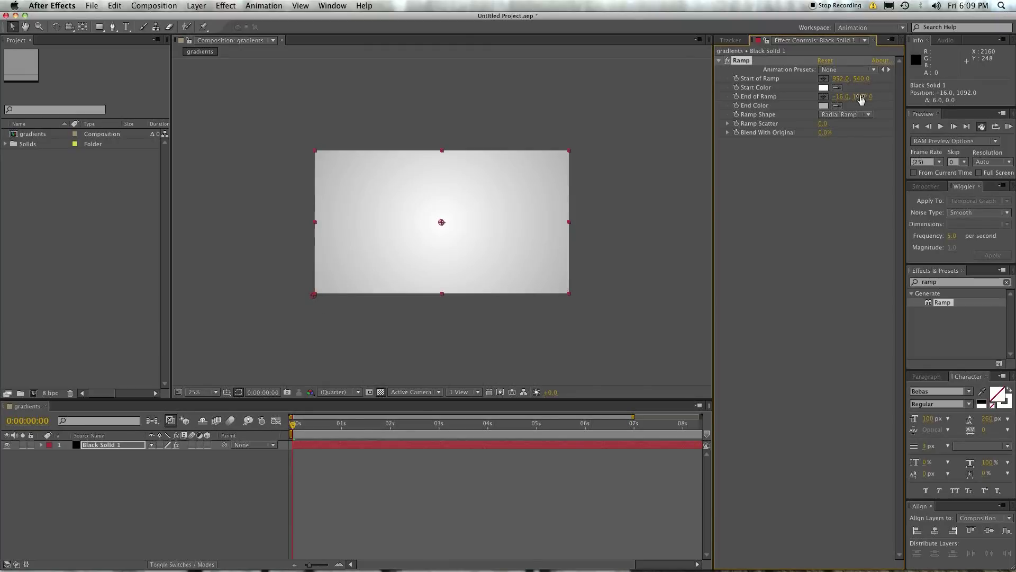
Return End Color to black and drag End of Ramp far out to about -1280, 1740
left_click(824, 105)
left_click_drag(138, 444, 97, 515)
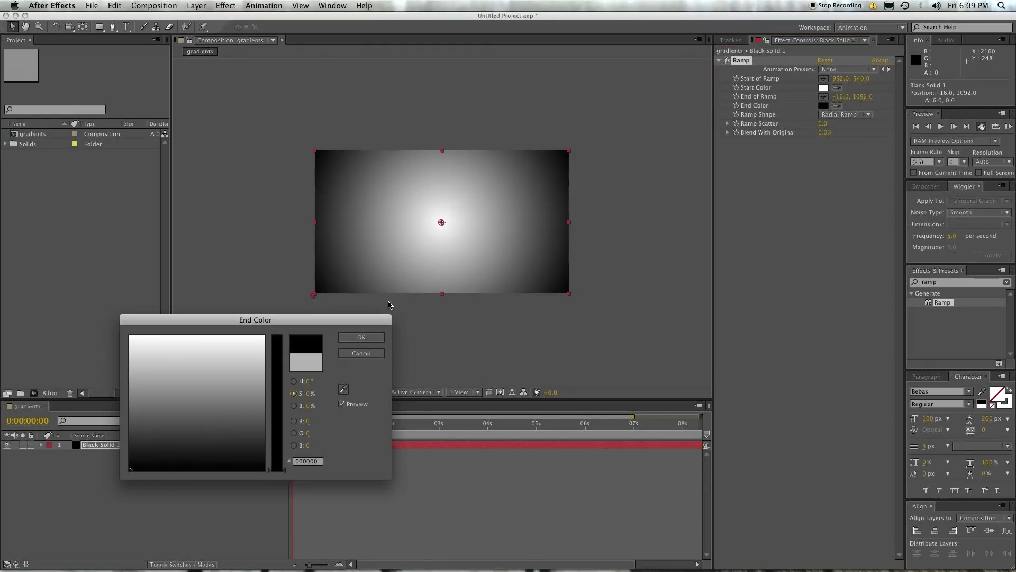
left_click(372, 341)
left_click_drag(311, 299, 145, 383)
key("period")
key("period")
key("period")
key("period")
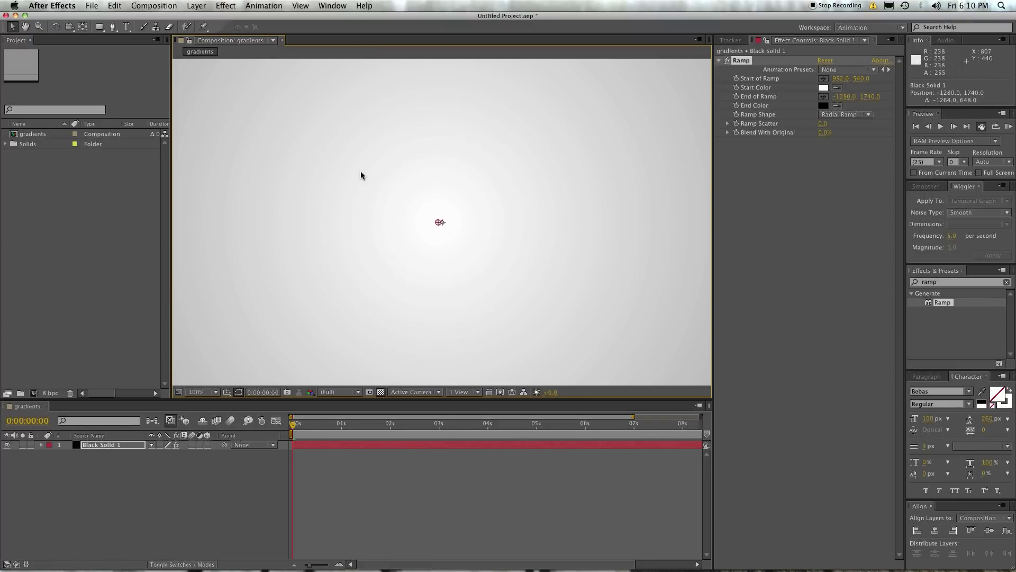
Cycle the project colour depth toward 16 and 32 bpc using the Project panel's bpc button
left_click(51, 393, "alt")
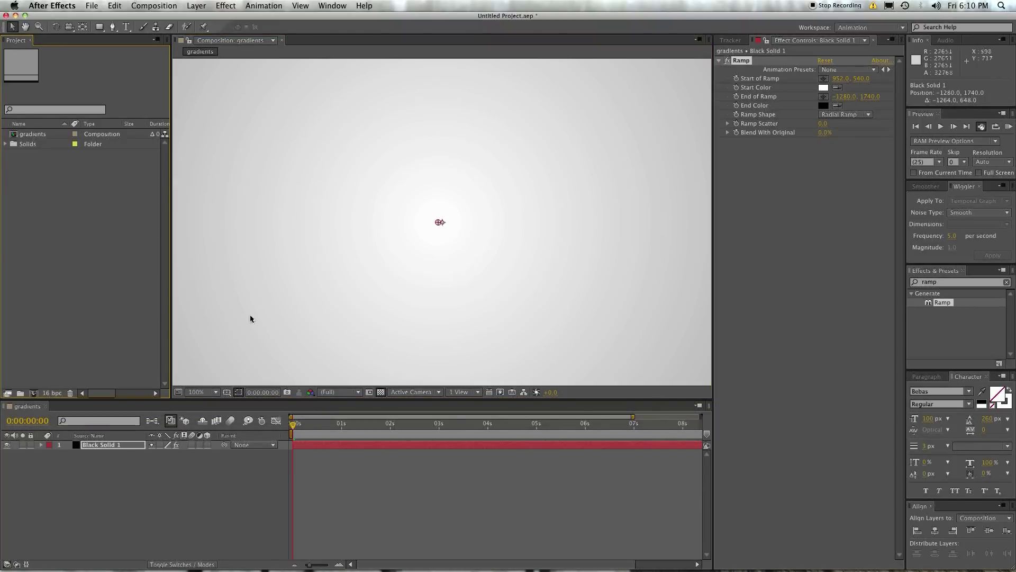
left_click(52, 393)
key("comma")
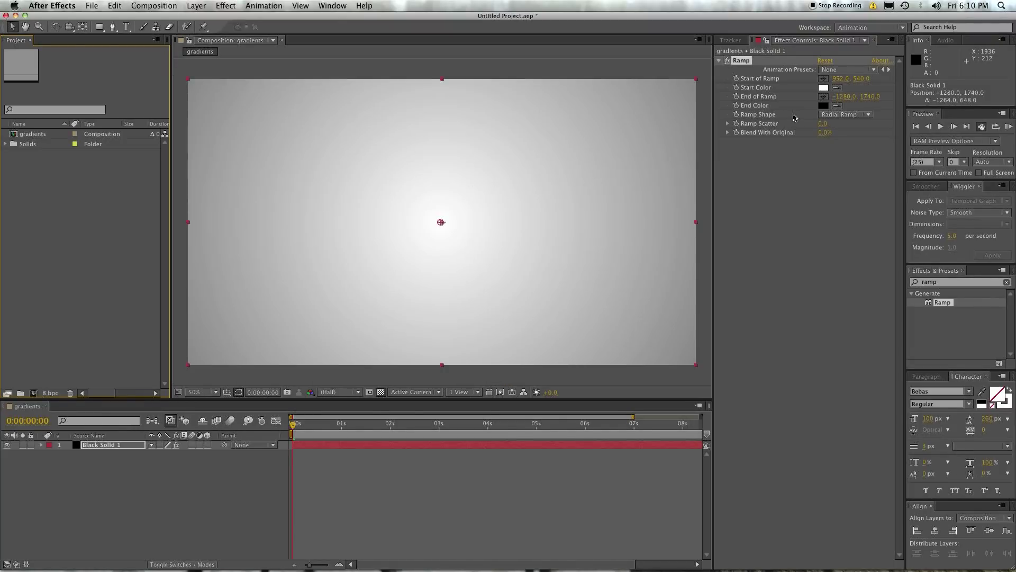
Reset the Ramp to its default vertical gradient, then delete the Black Solid 1 layer
left_click(825, 61)
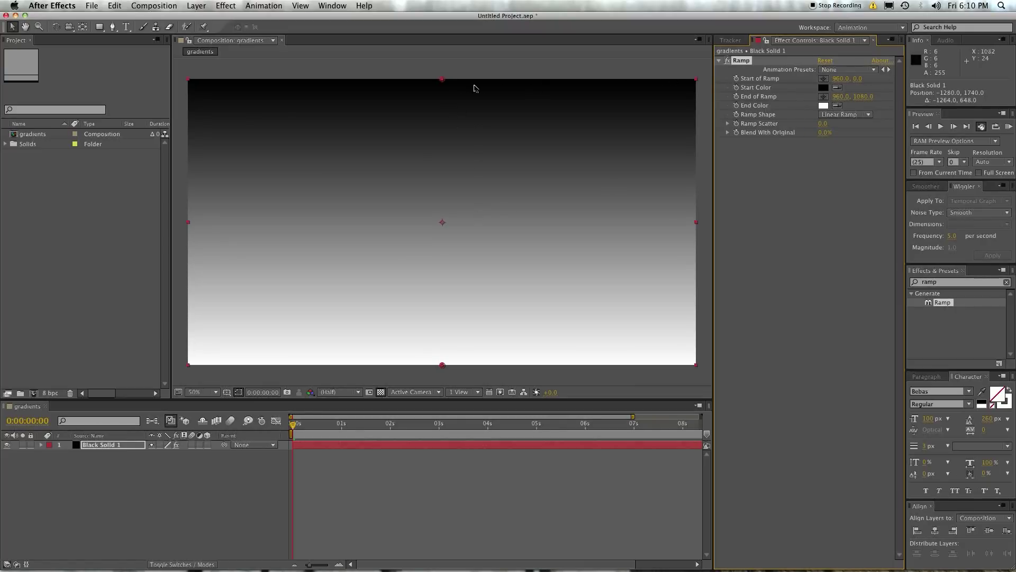
left_click_drag(442, 82, 484, 176)
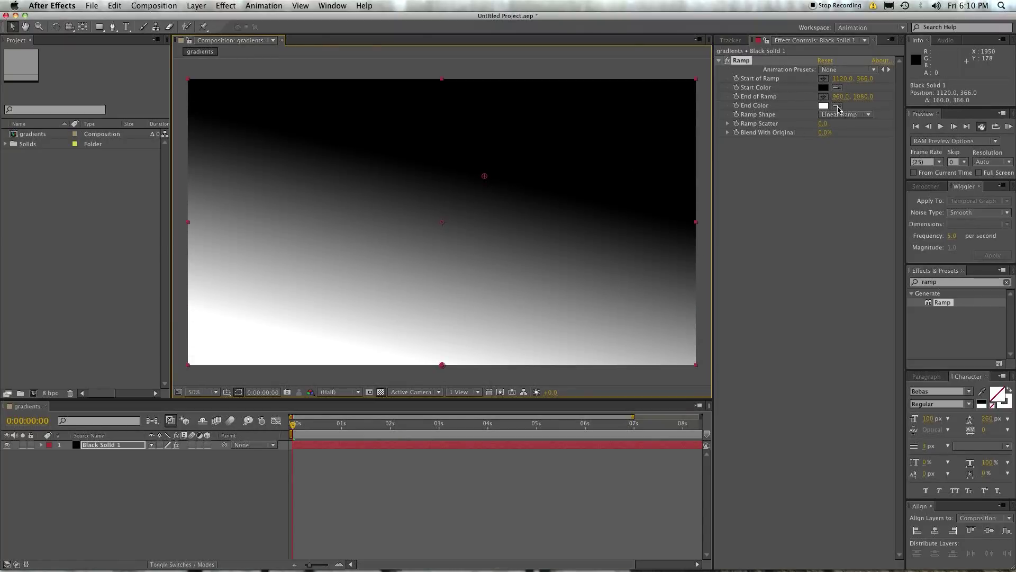
left_click_drag(484, 176, 442, 162)
left_click(120, 446)
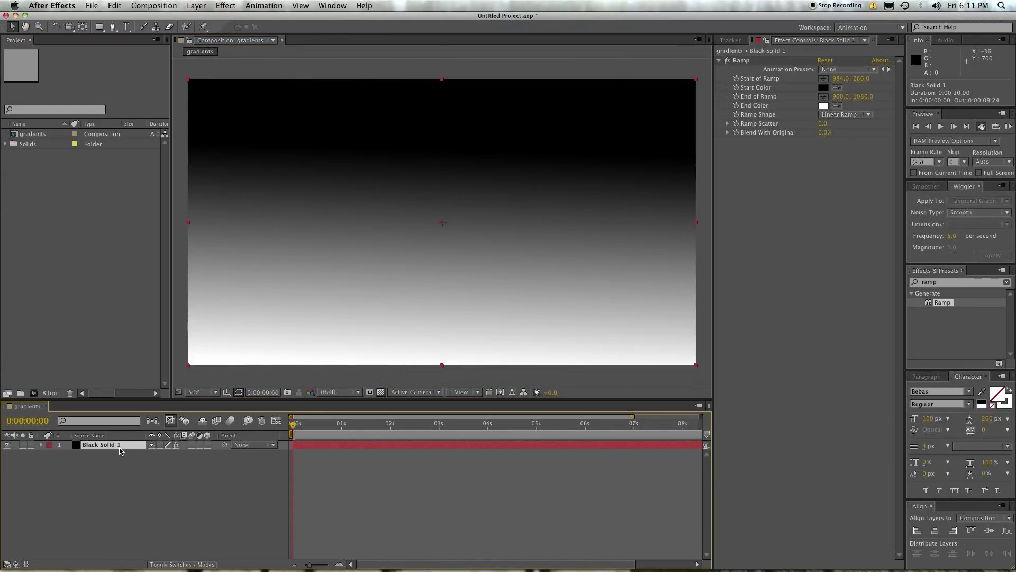
key("Delete")
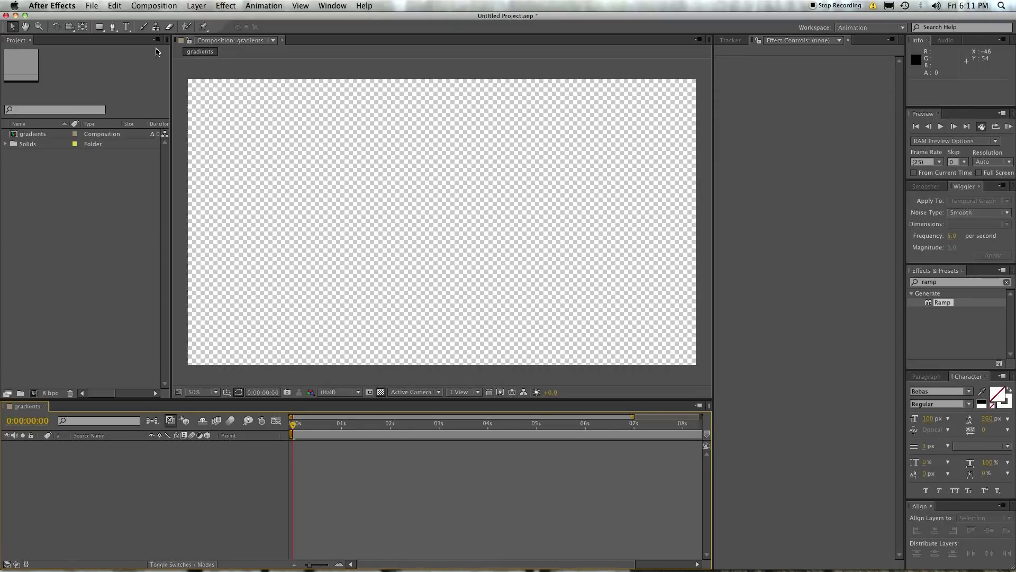
Create a full-frame rectangle Shape Layer 1 and set its stroke to None
double_click(99, 27)
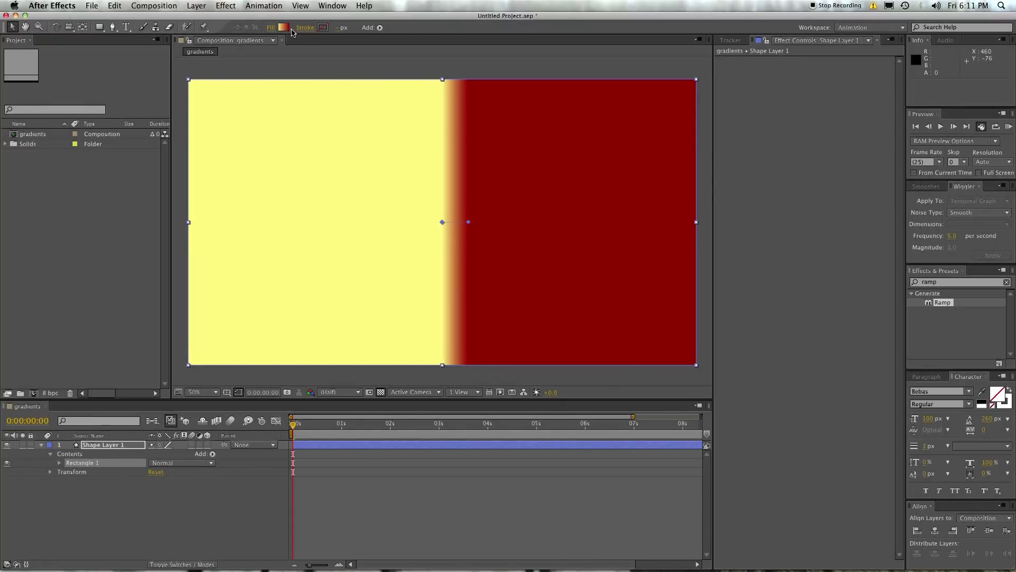
left_click(97, 445)
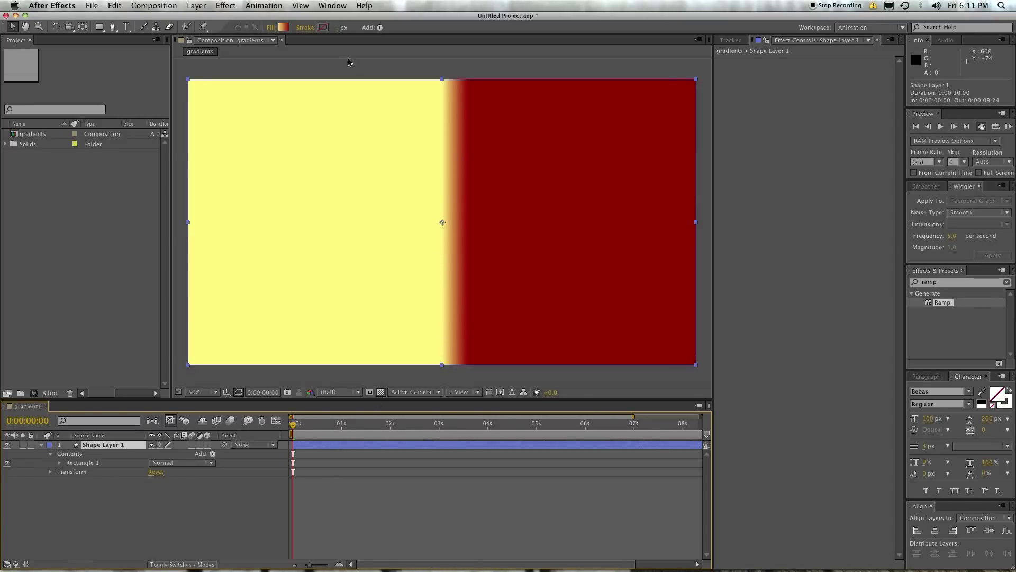
left_click(306, 28)
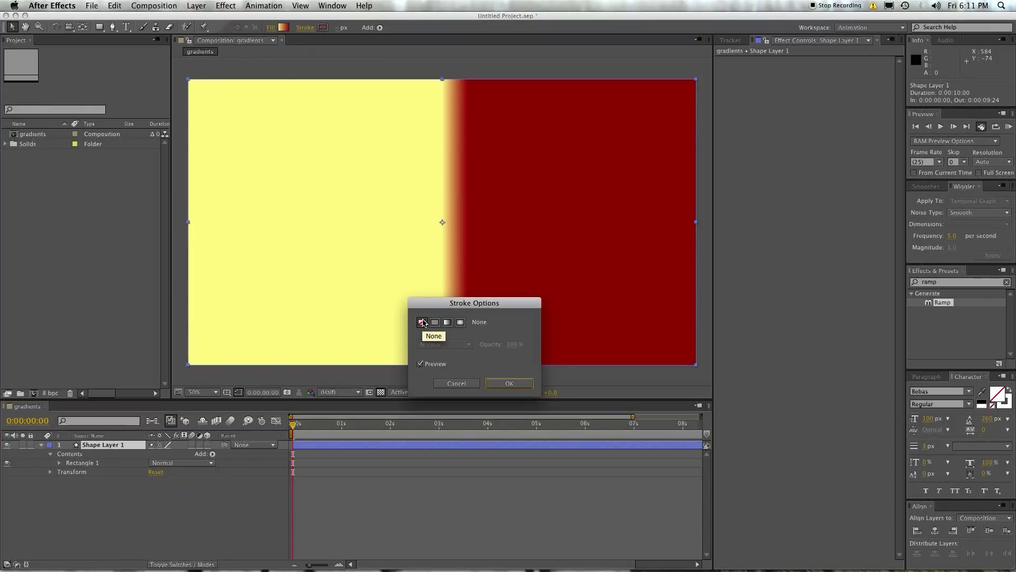
left_click(509, 382)
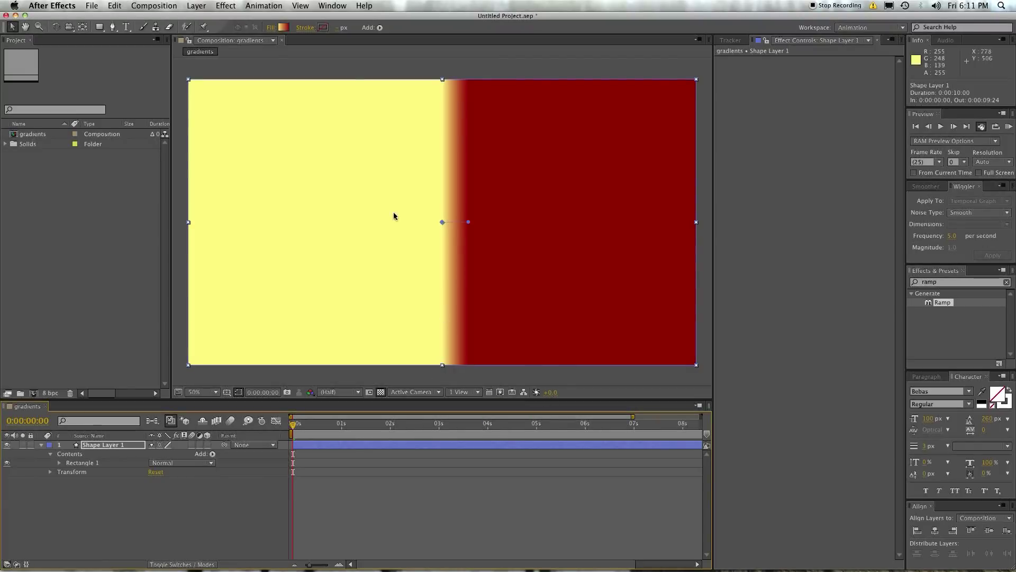
left_click(271, 27)
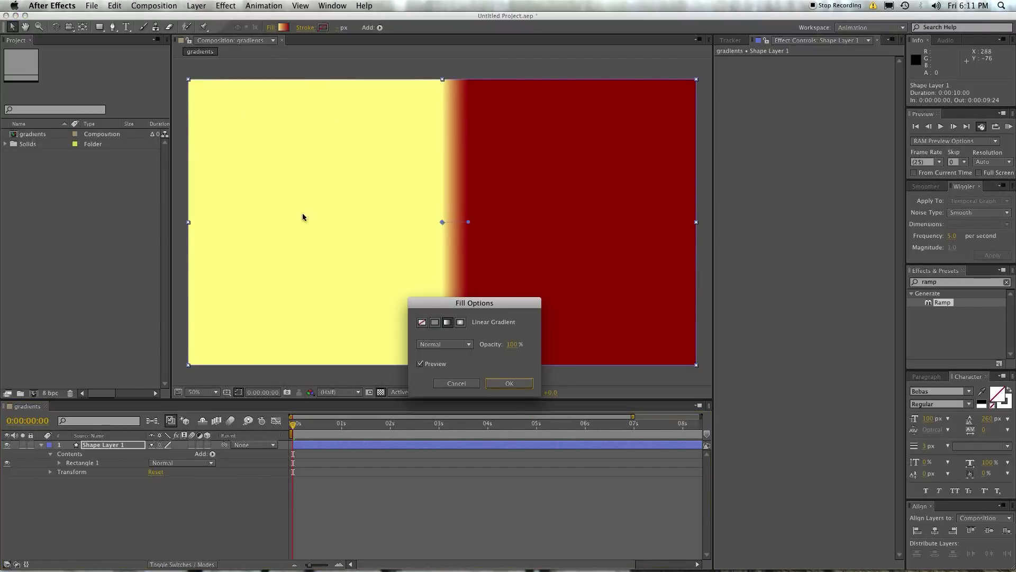
Make the rectangle's fill a Radial Gradient and stretch its end point to the upper-right corner
left_click(461, 324)
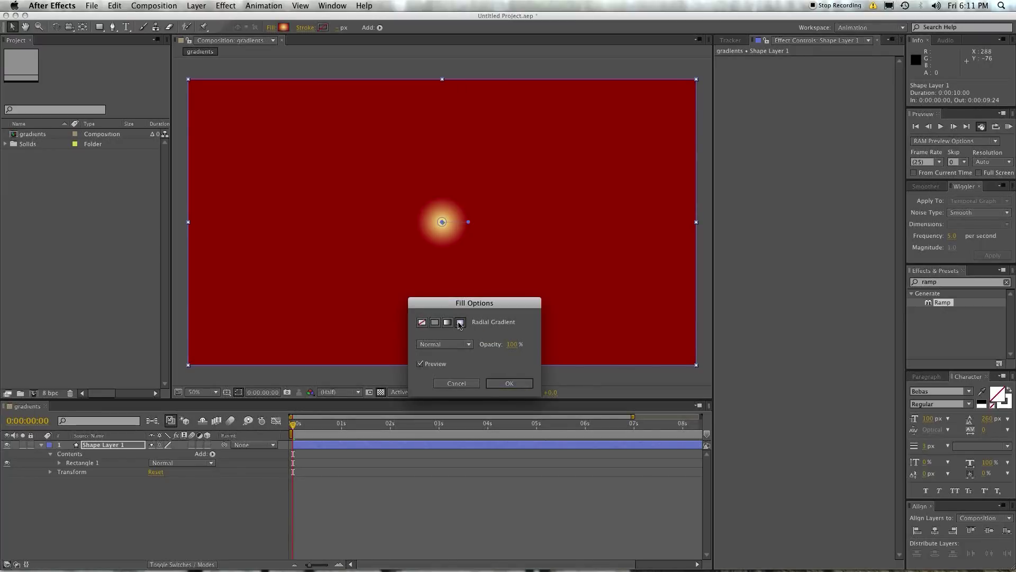
left_click(509, 382)
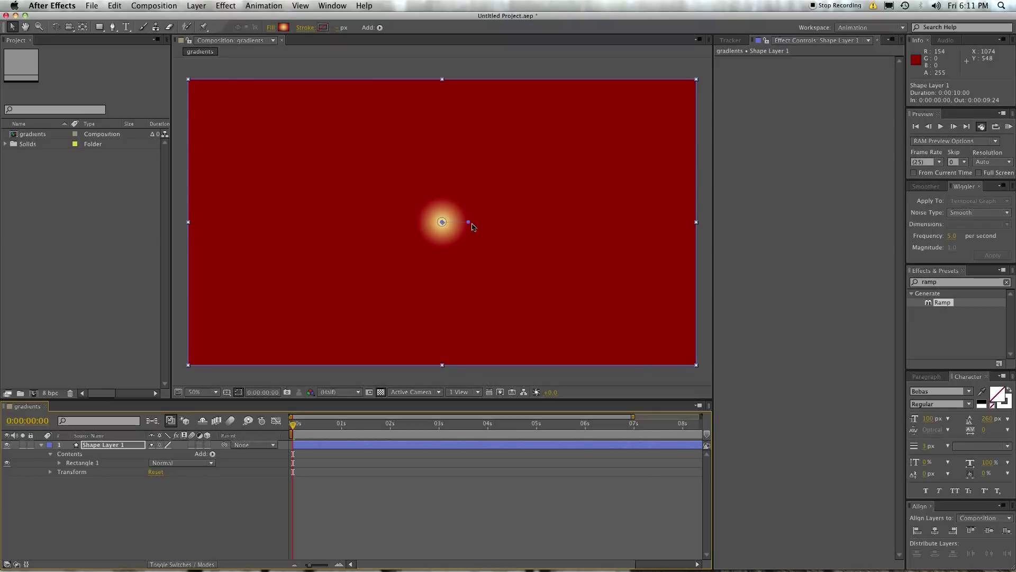
left_click_drag(469, 223, 698, 84)
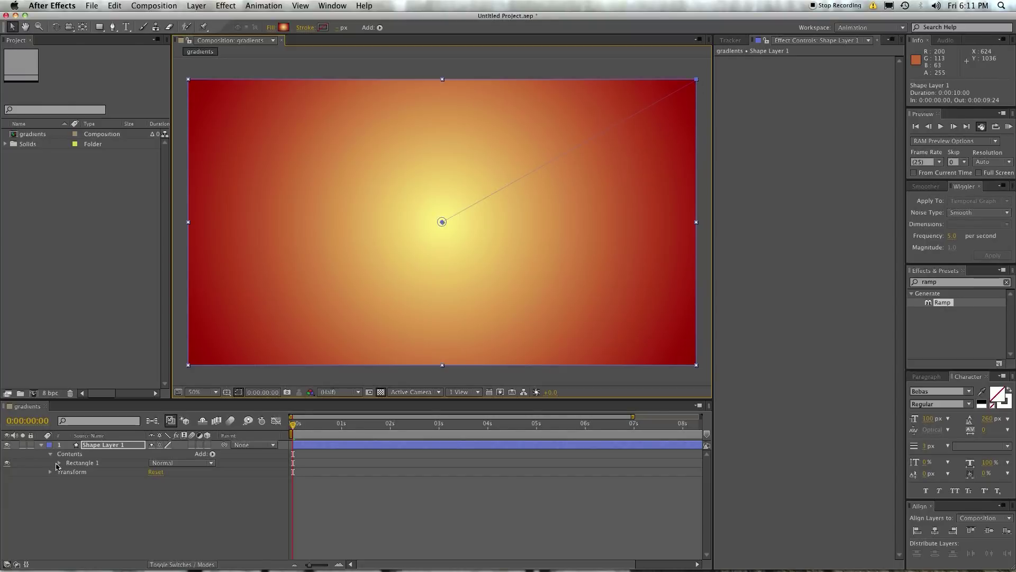
left_click(58, 463)
Expand Rectangle 1's Gradient Fill 1 properties and open the Gradient Editor for its colours
left_click(68, 490)
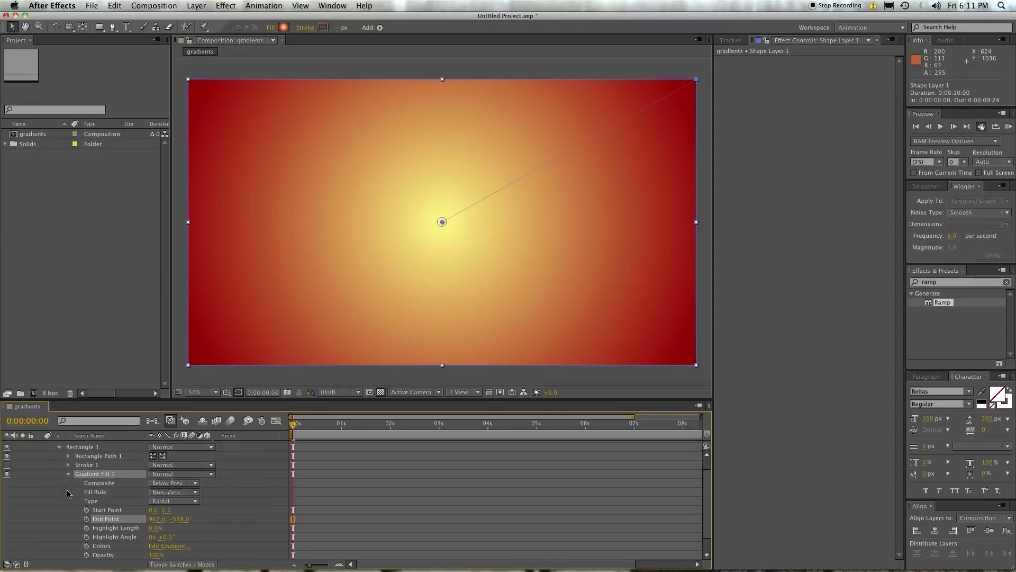
scroll(67, 482, "down", 2)
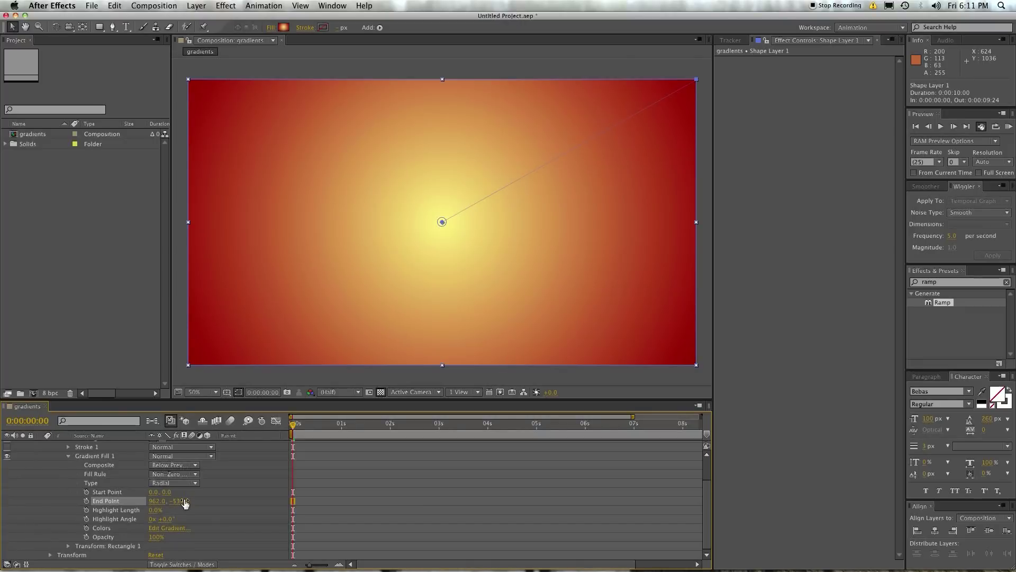
left_click(285, 28)
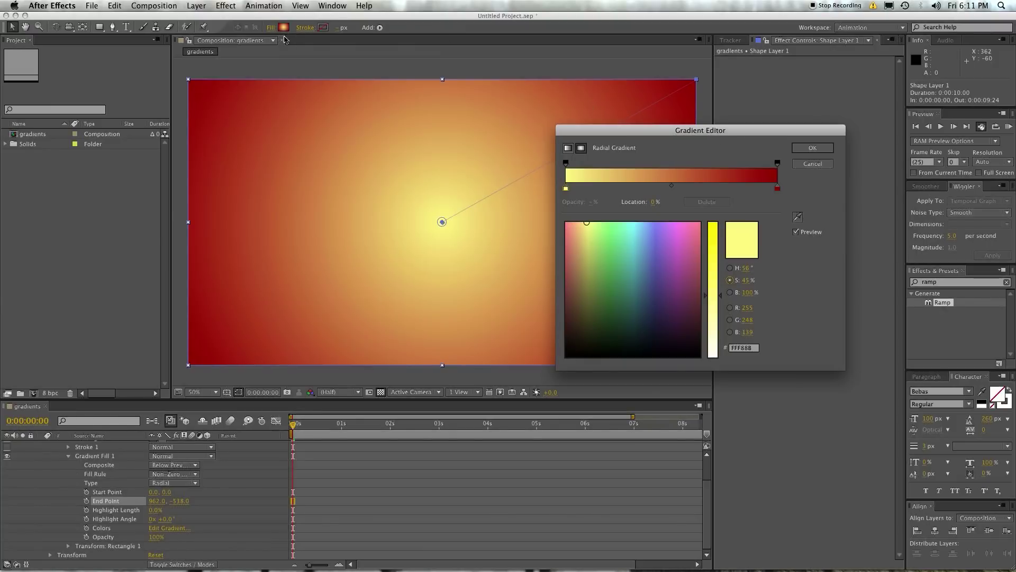
Make the gradient's start stop white and its end stop black, adjusting the midpoint
left_click_drag(719, 130, 878, 139)
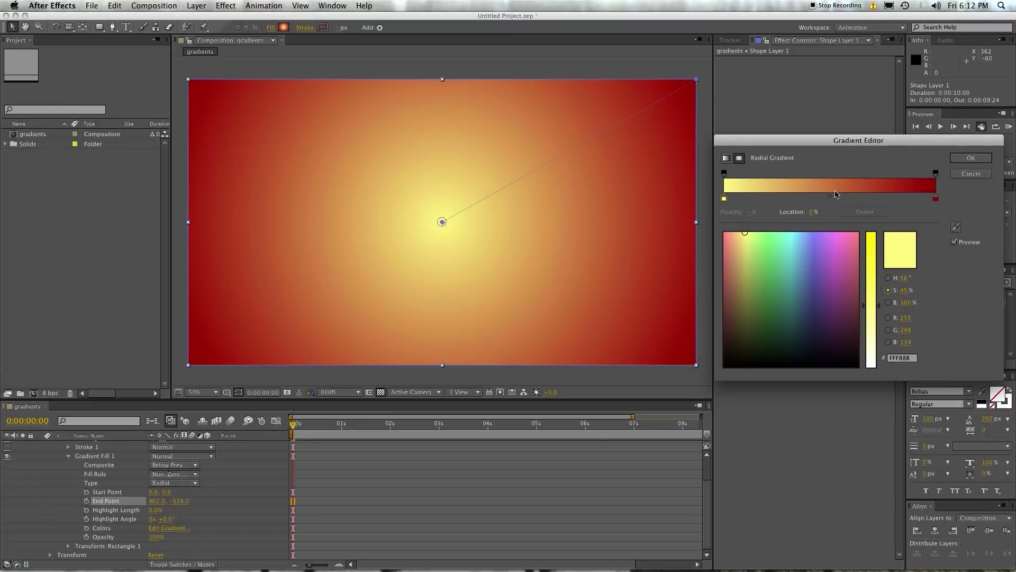
left_click_drag(830, 195, 895, 203)
left_click(724, 200)
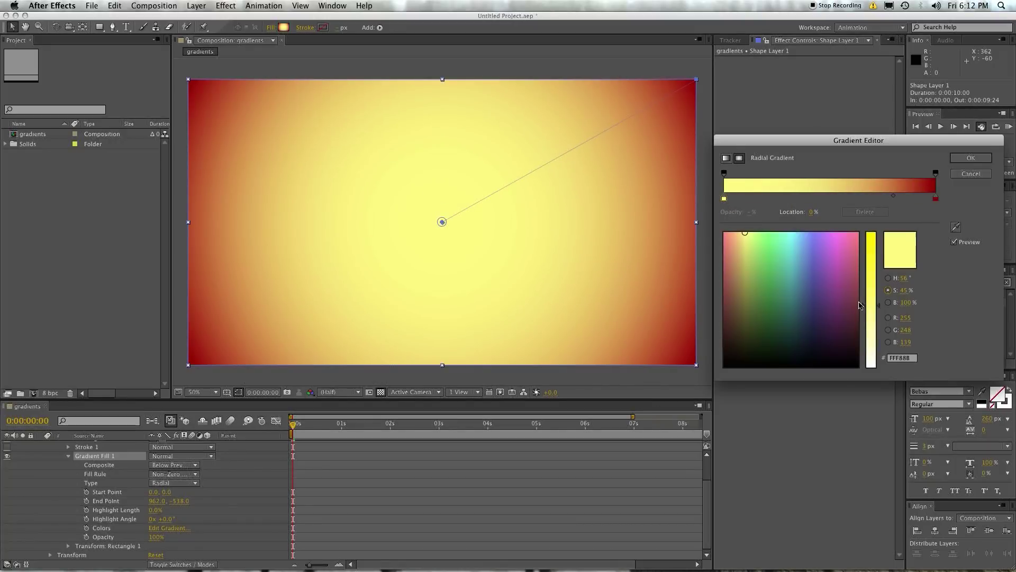
left_click_drag(871, 320, 874, 401)
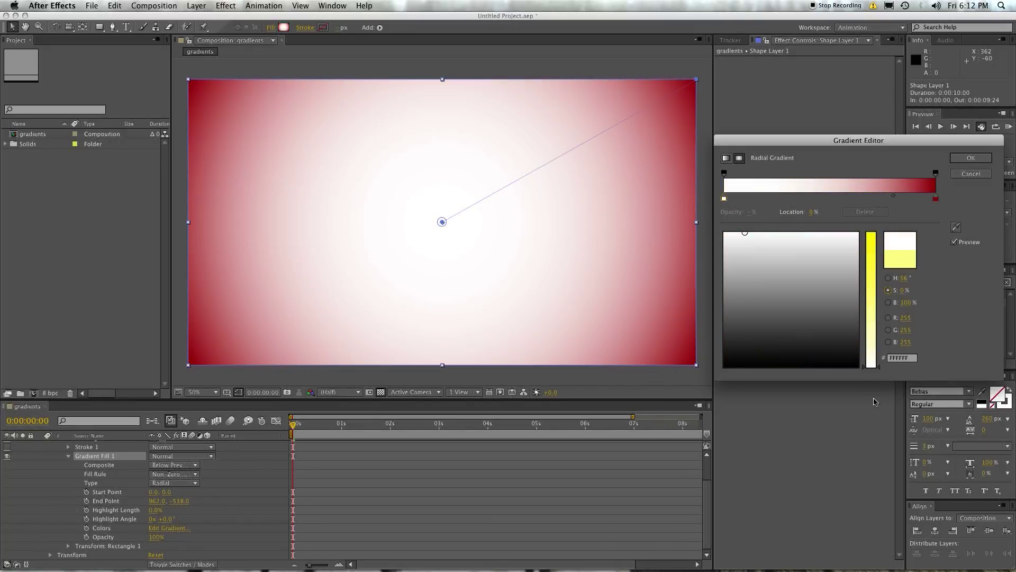
left_click(936, 198)
left_click_drag(766, 309, 724, 366)
mouse_move(893, 196)
left_mouse_down()
mouse_move(765, 204)
mouse_move(913, 206)
mouse_move(876, 207)
left_mouse_up()
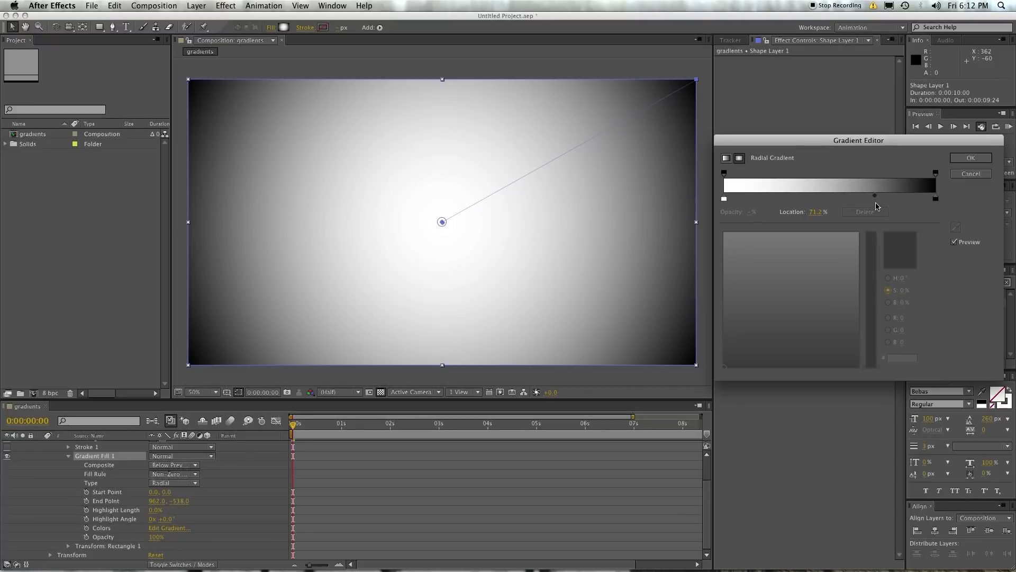
Keep the gradient radial, add a white stop near 68% and pull the black stop to 64%
left_click(936, 174)
left_click(726, 158)
left_click(739, 158)
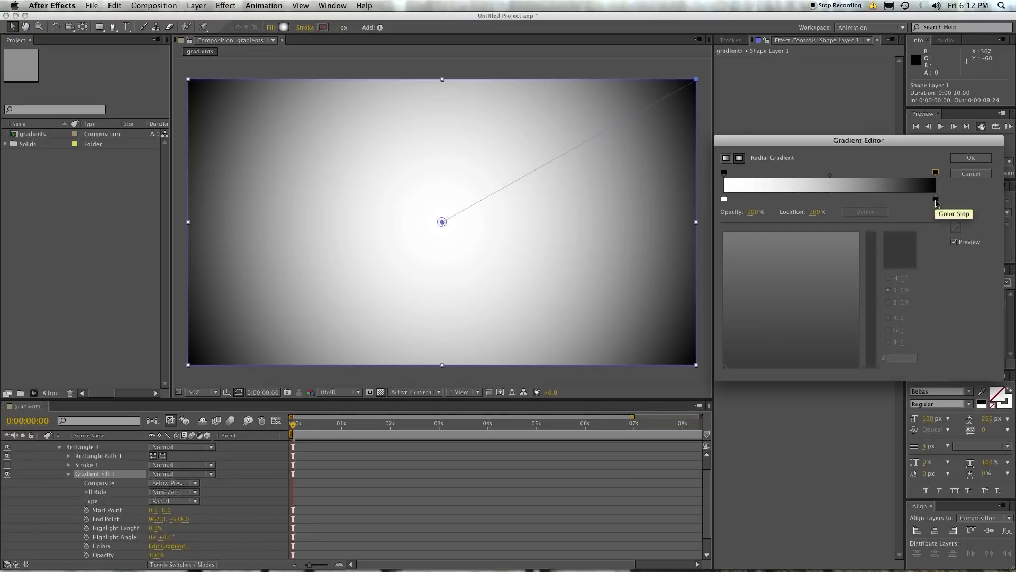
left_click(936, 199)
mouse_move(877, 200)
left_mouse_down()
mouse_move(848, 200)
mouse_move(868, 200)
left_mouse_up()
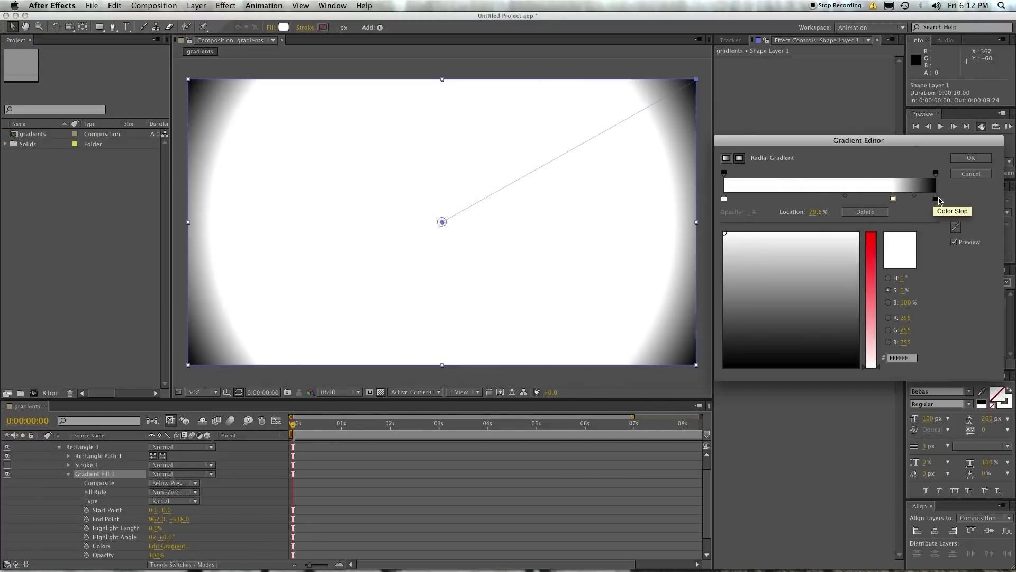
left_click_drag(936, 199, 893, 228)
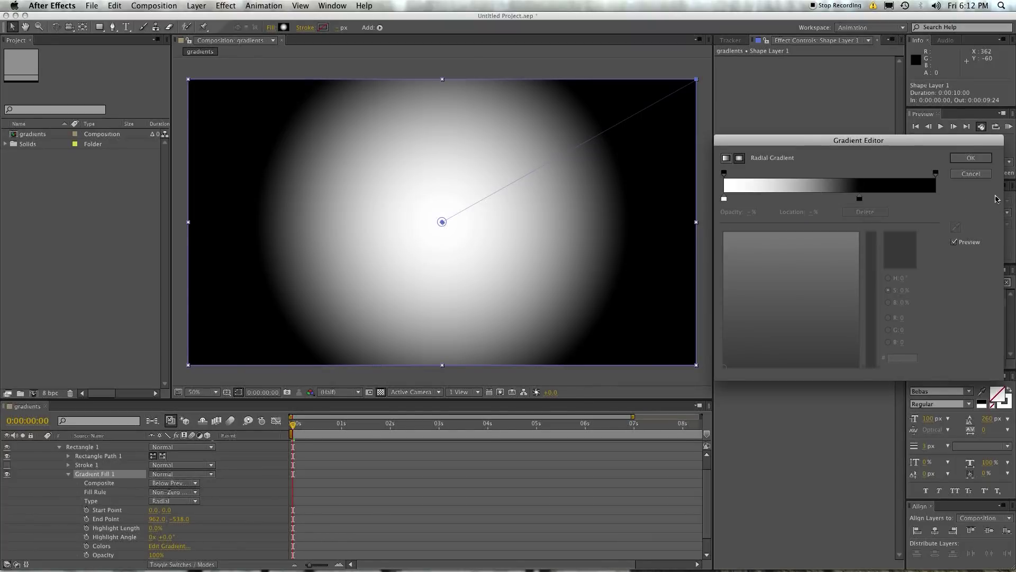
Add a teal stop at the outer edge and move the black stop inward
left_click(943, 199)
left_click(797, 305)
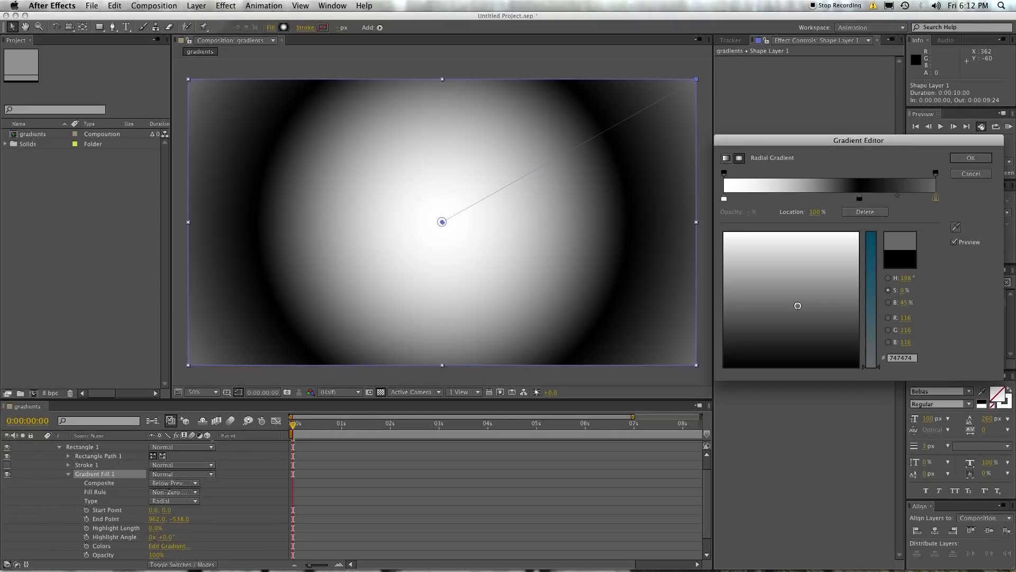
left_click(871, 304)
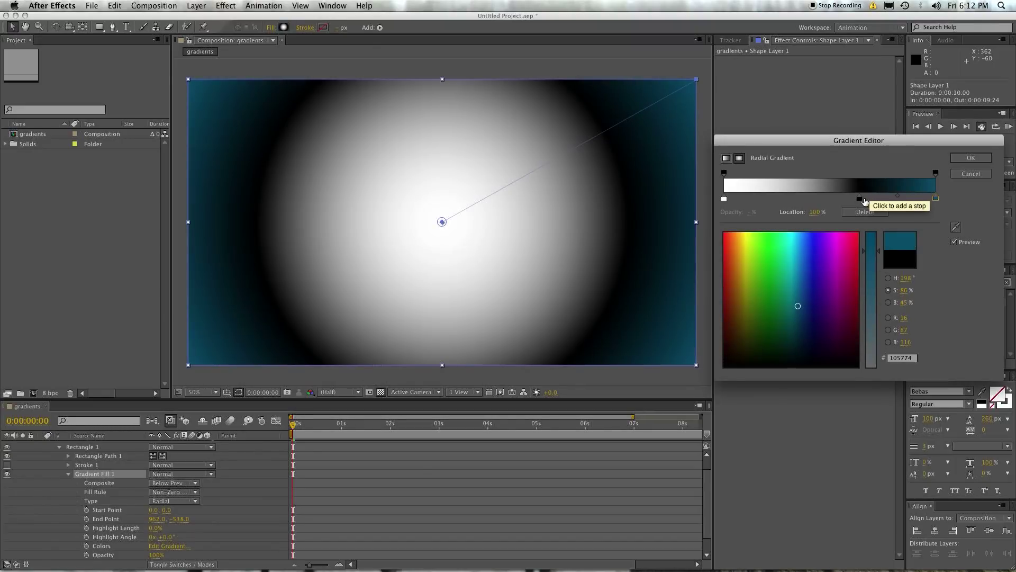
left_click(858, 199)
left_click_drag(858, 200, 815, 207)
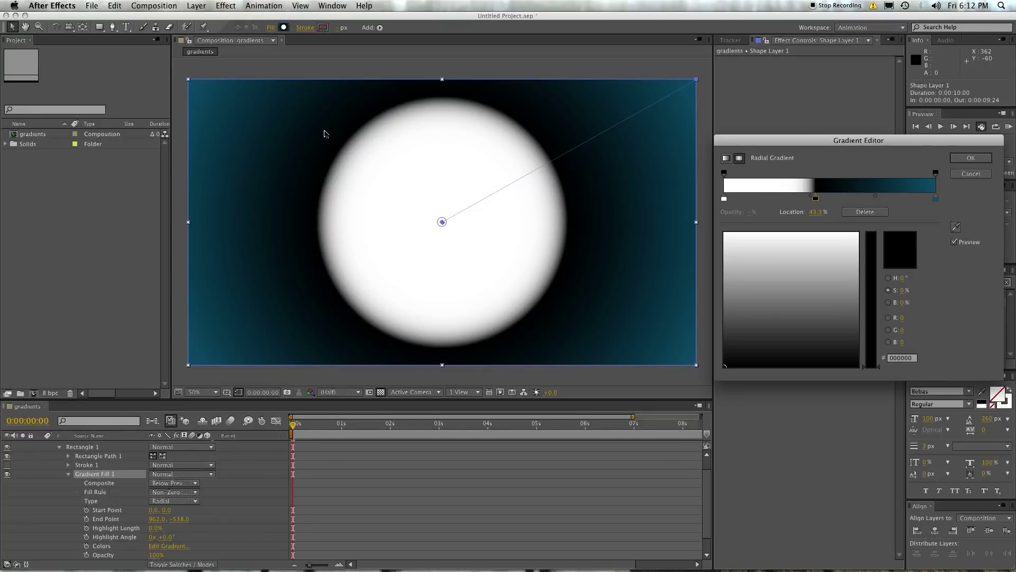
Add a black stop near 80% and a white stop at 21.8%, then delete the teal and black stops
left_click(892, 202)
left_click(770, 200)
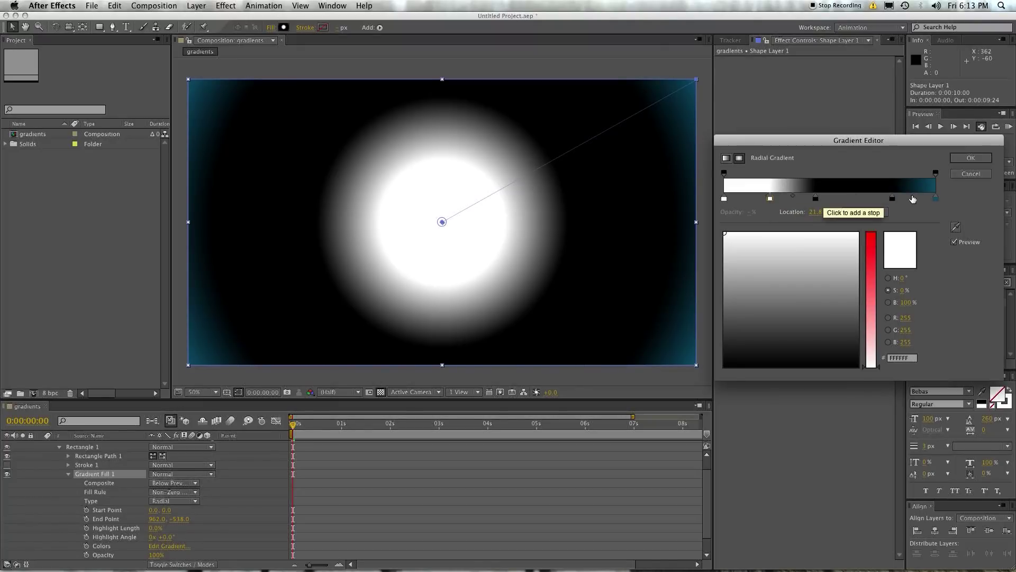
left_click_drag(935, 198, 932, 233)
left_click_drag(894, 199, 896, 247)
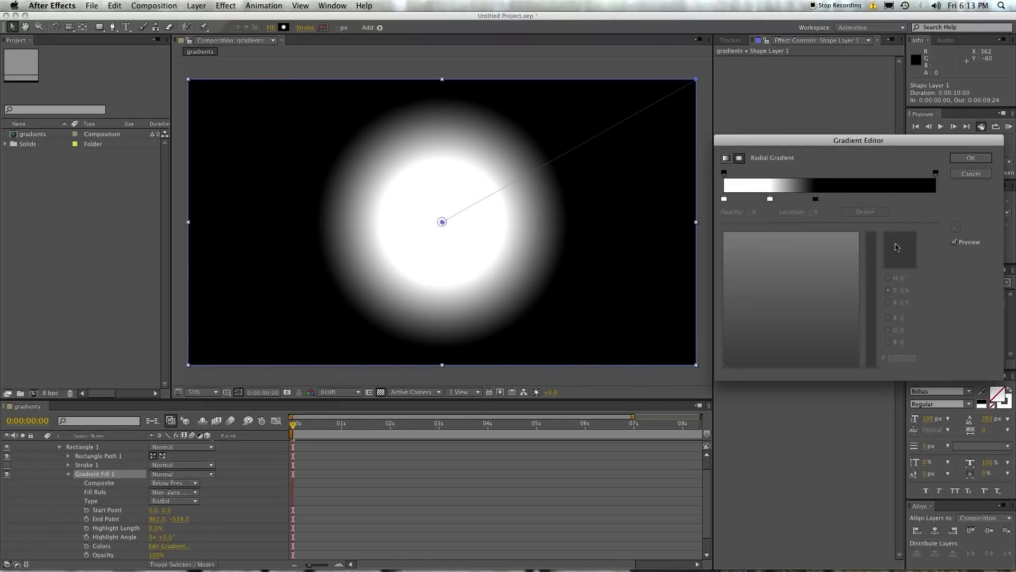
Delete the black stop, move the white stop to 100% and set its brightness to 50%
left_click_drag(816, 199, 1008, 228)
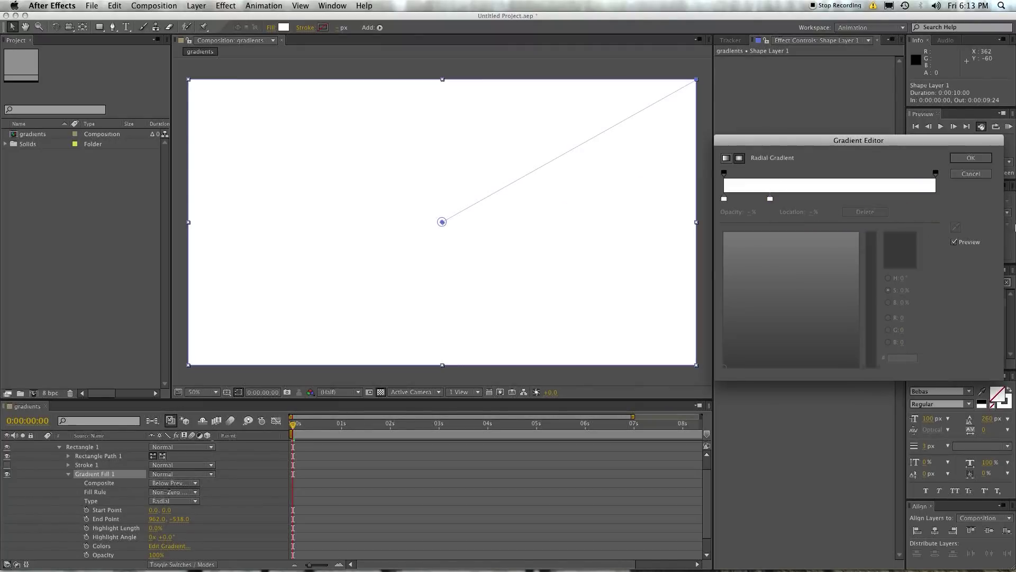
left_click_drag(772, 204, 947, 204)
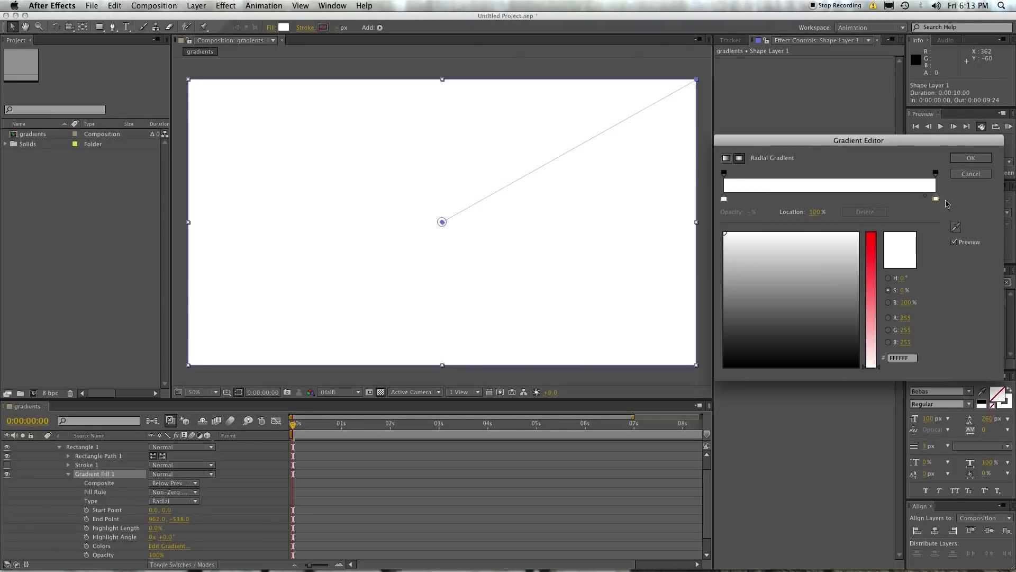
left_click_drag(800, 278, 690, 301)
left_click(902, 303)
type("50")
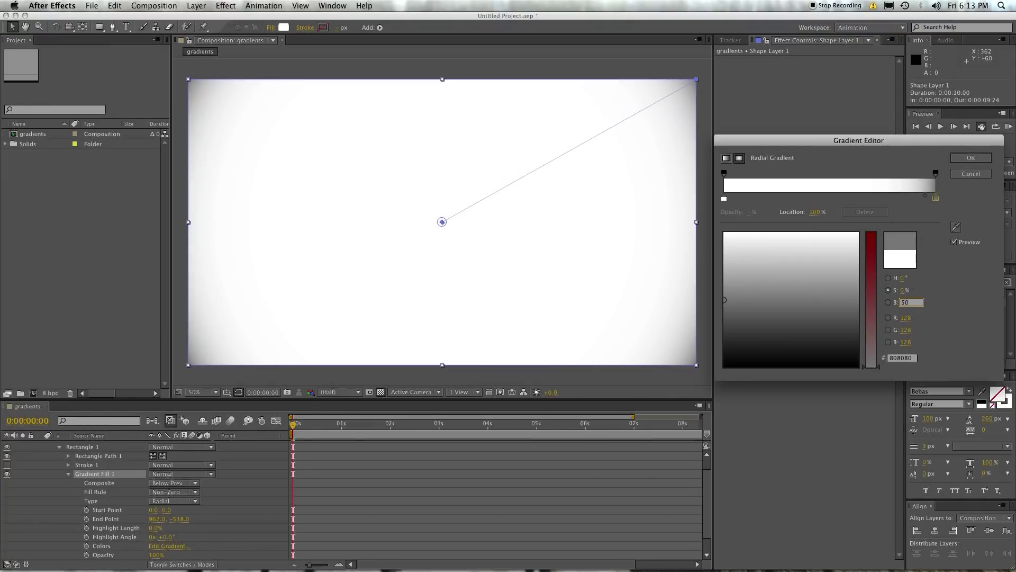
Set the midpoint to 75%, lighten the outer stop to grey BFBFBF, and apply the gradient
left_click_drag(925, 197, 917, 197)
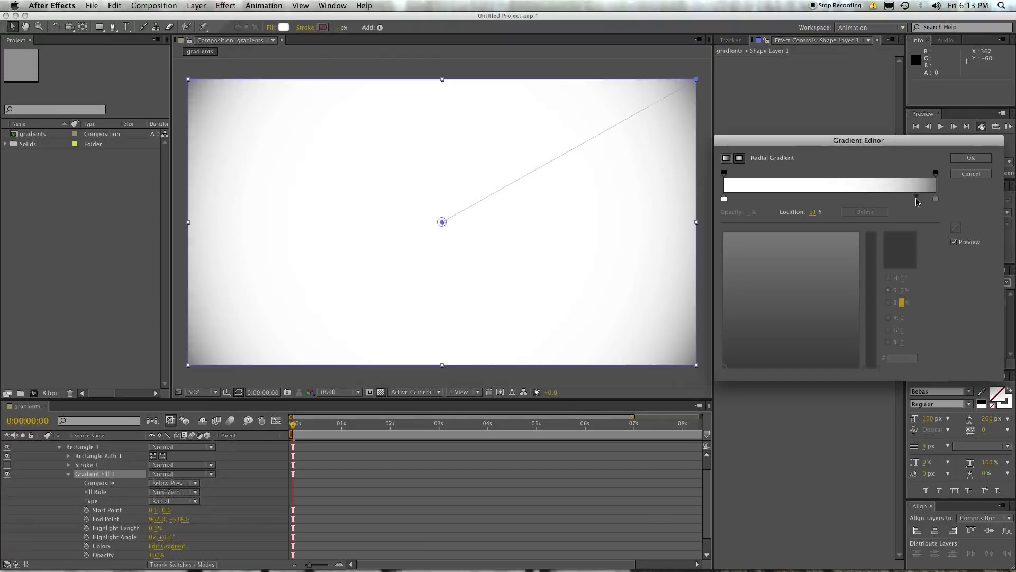
type("75")
left_click(936, 198)
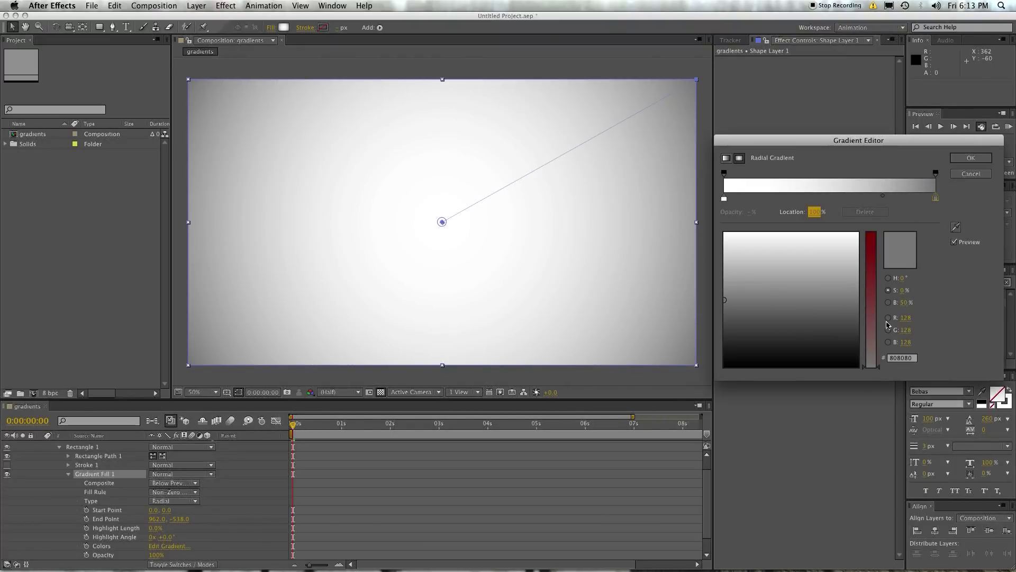
left_click_drag(903, 303, 919, 308)
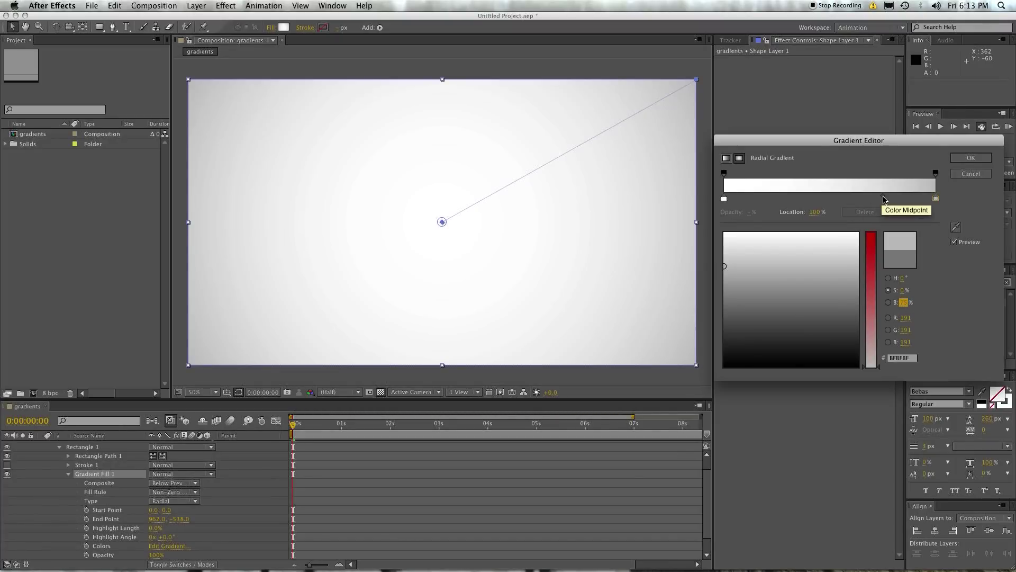
left_click(883, 196)
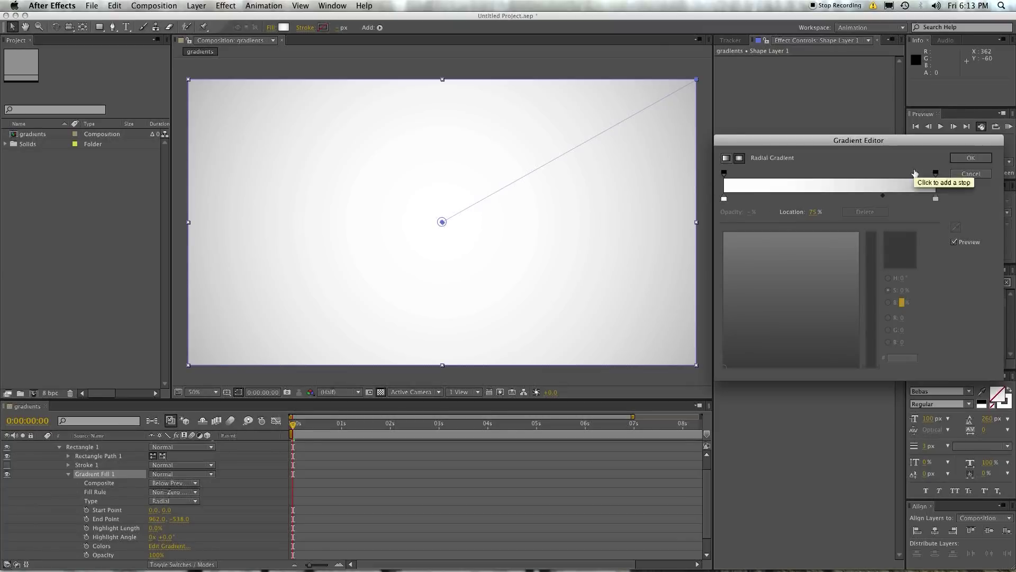
left_click(971, 158)
scroll(266, 493, "up", 1)
scroll(265, 492, "up", 1)
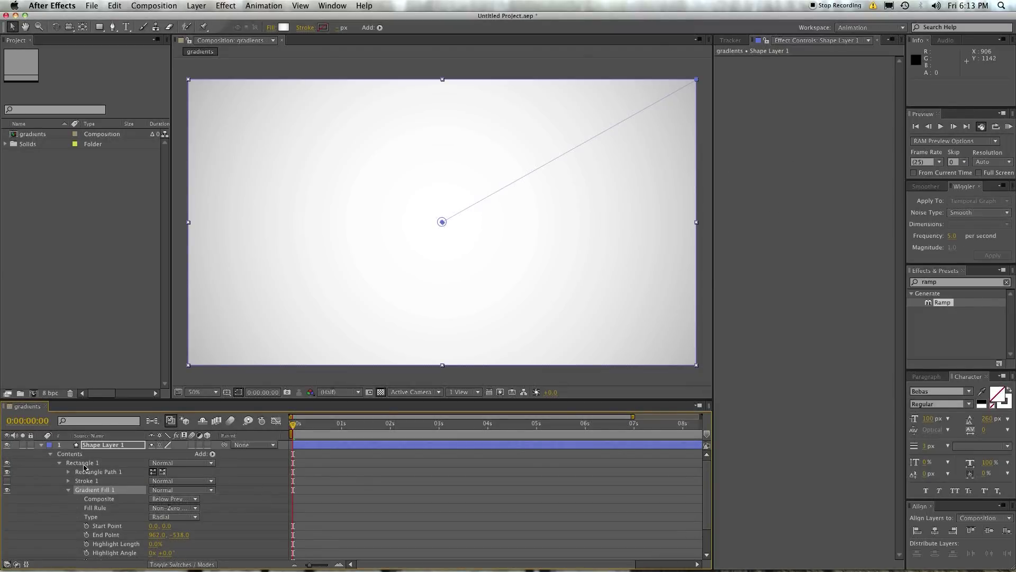
Collapse Shape Layer 1's property list and leave the timeline with nothing selected
left_click(41, 445)
left_click(281, 454)
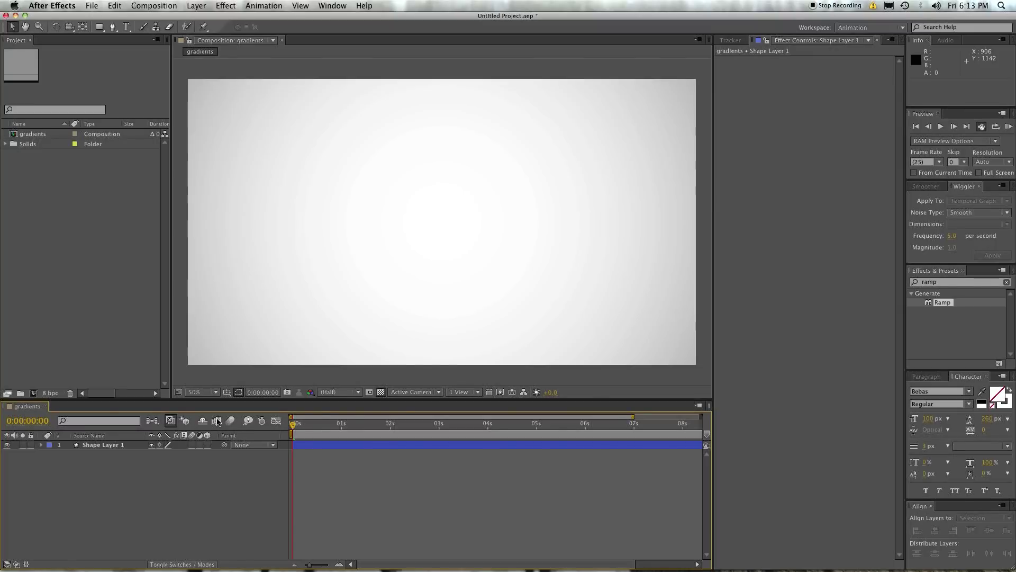
left_click(331, 444)
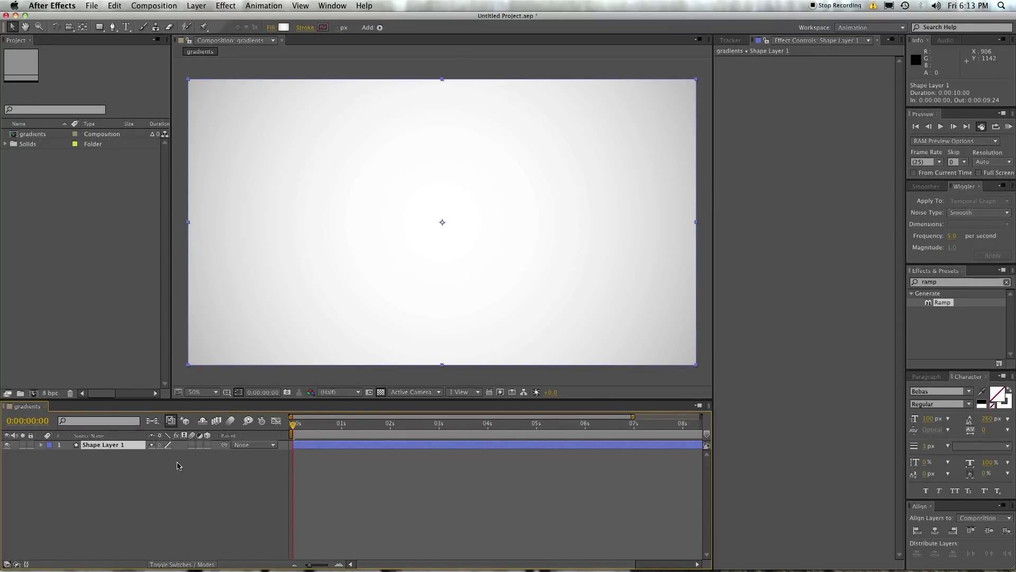
left_click(161, 485)
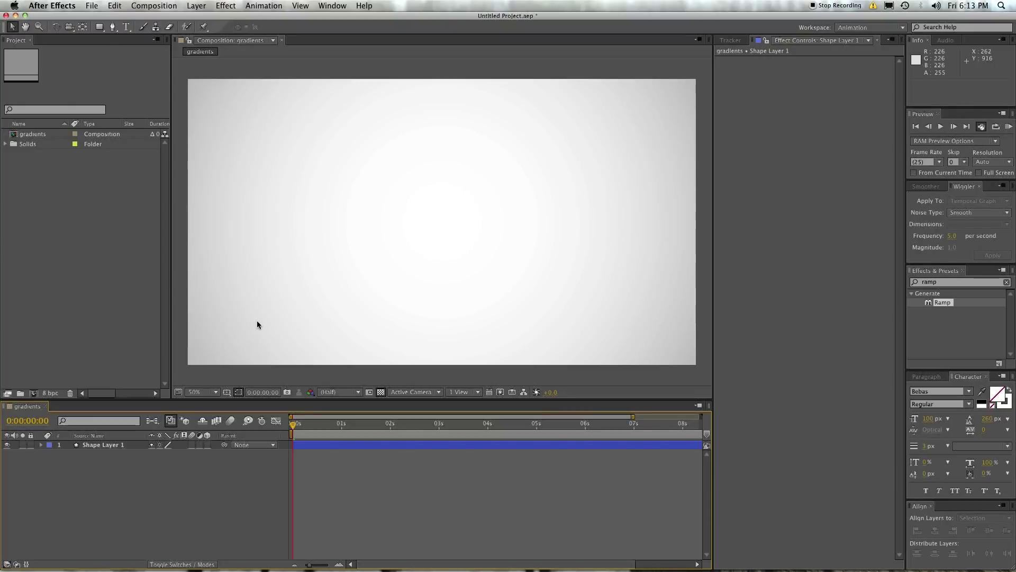
Add GRADIENT text and centre it horizontally and vertically in the composition
key("super+t")
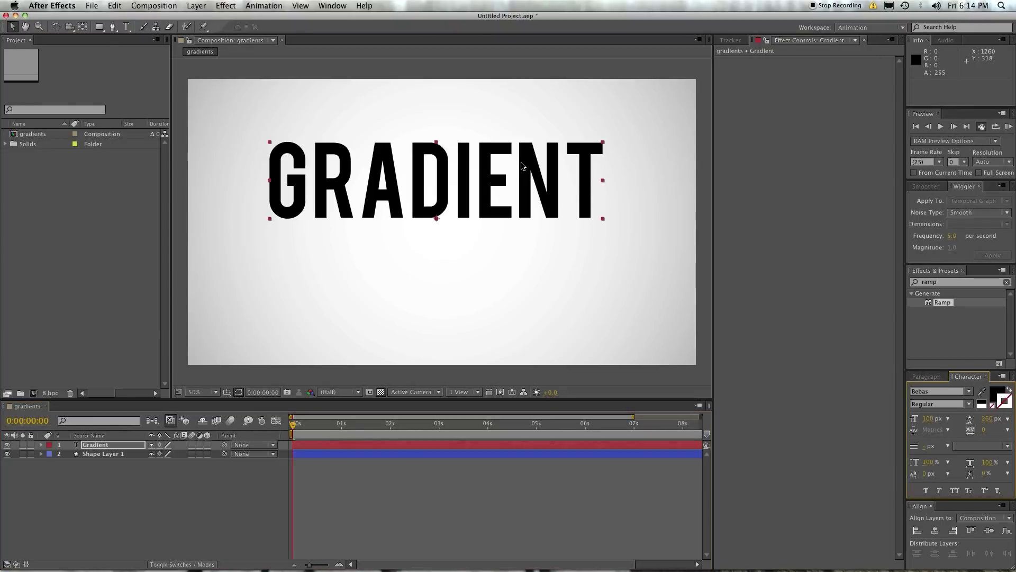
left_click_drag(483, 169, 479, 198)
left_click(122, 429)
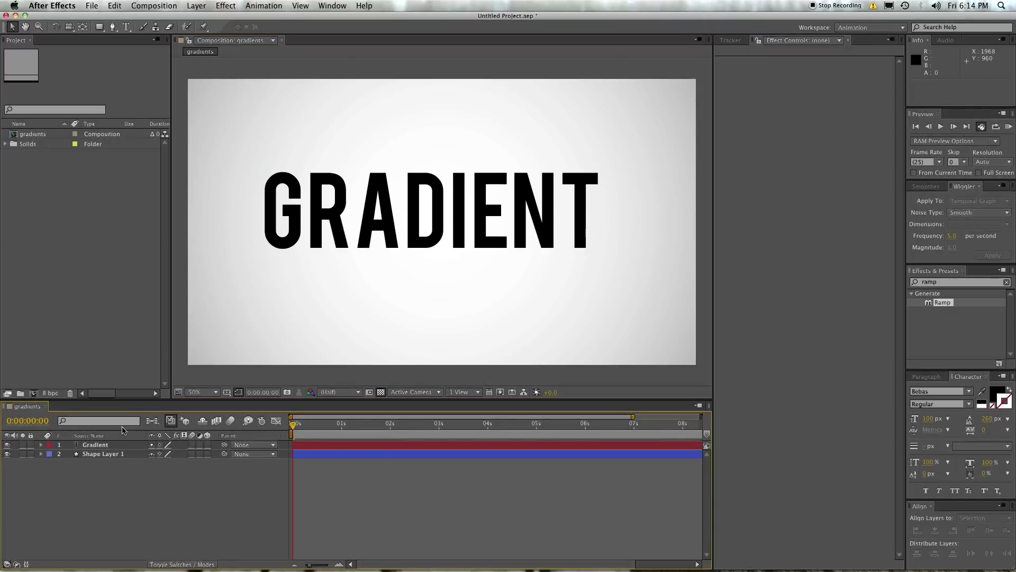
left_click(117, 443)
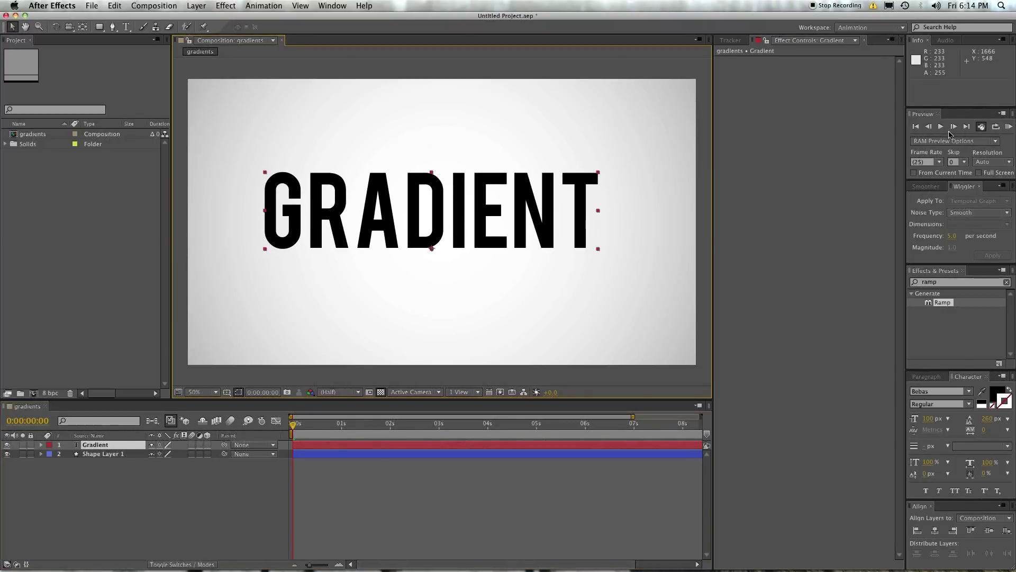
left_click(935, 530)
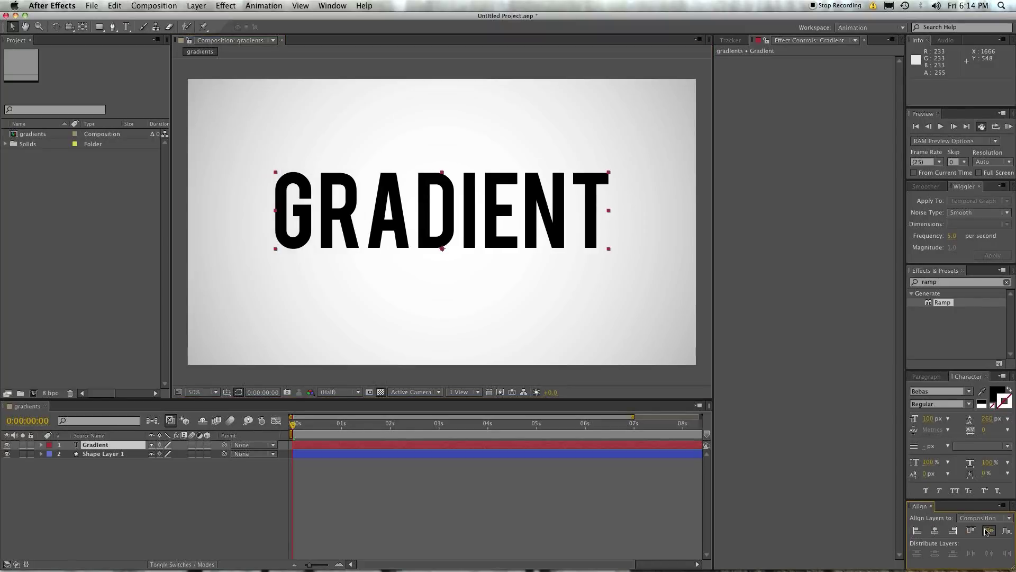
left_click(988, 530)
left_click(147, 479)
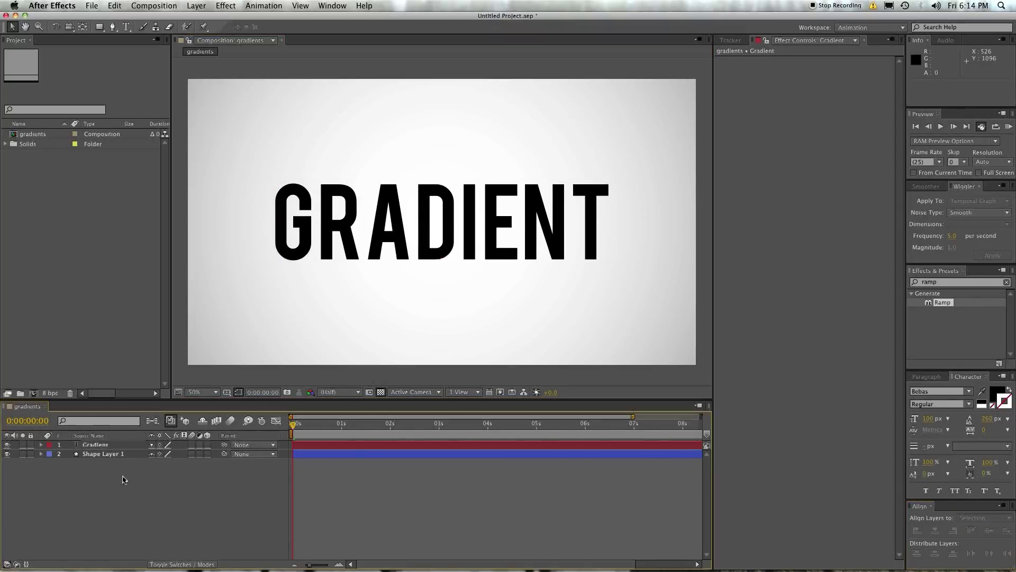
left_click(102, 455)
Duplicate Shape Layer 1 and set Shape Layer 2's track matte to Alpha Matte 'Gradient'
key("super+d")
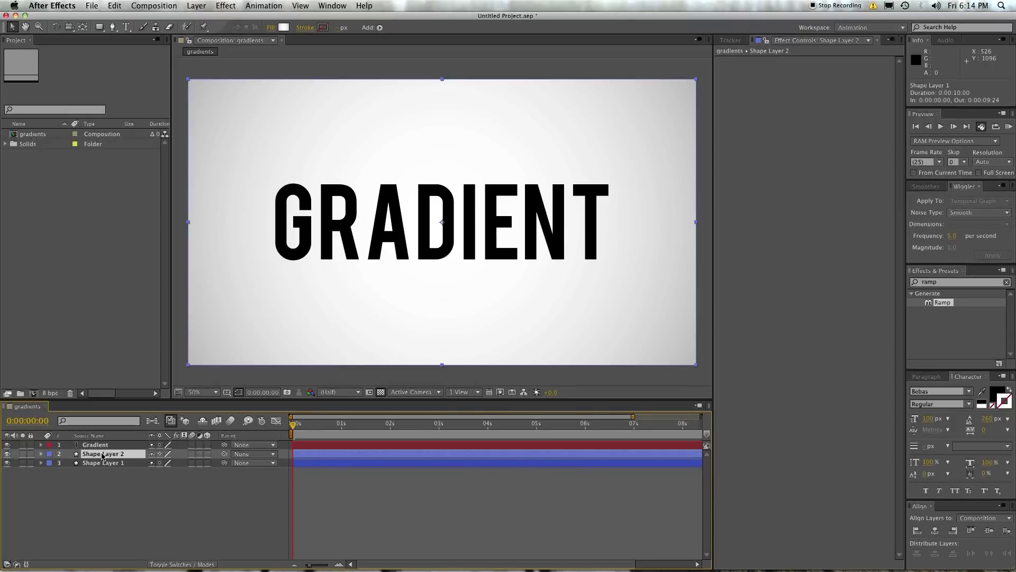
left_click_drag(104, 456, 103, 448)
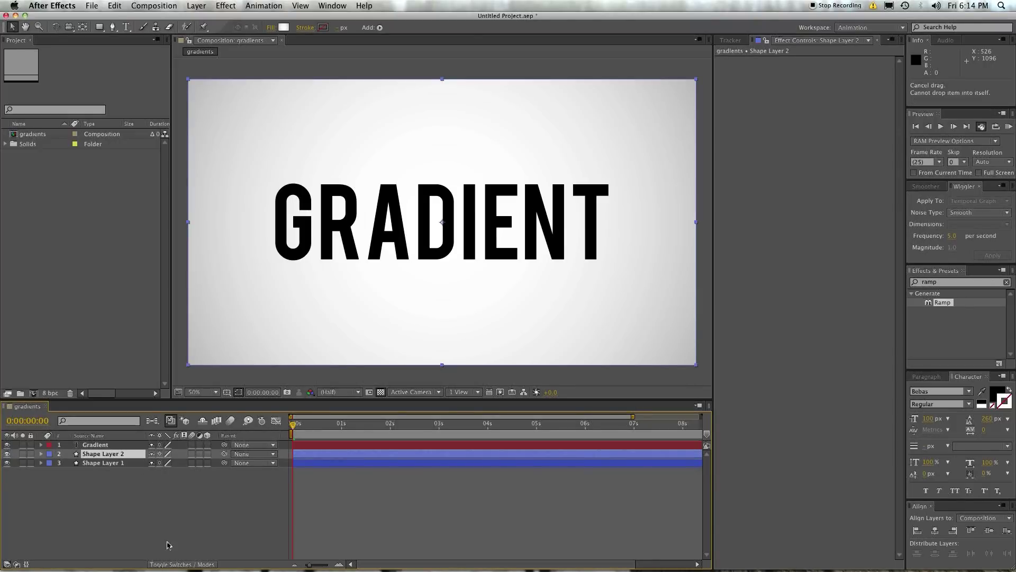
left_click(173, 564)
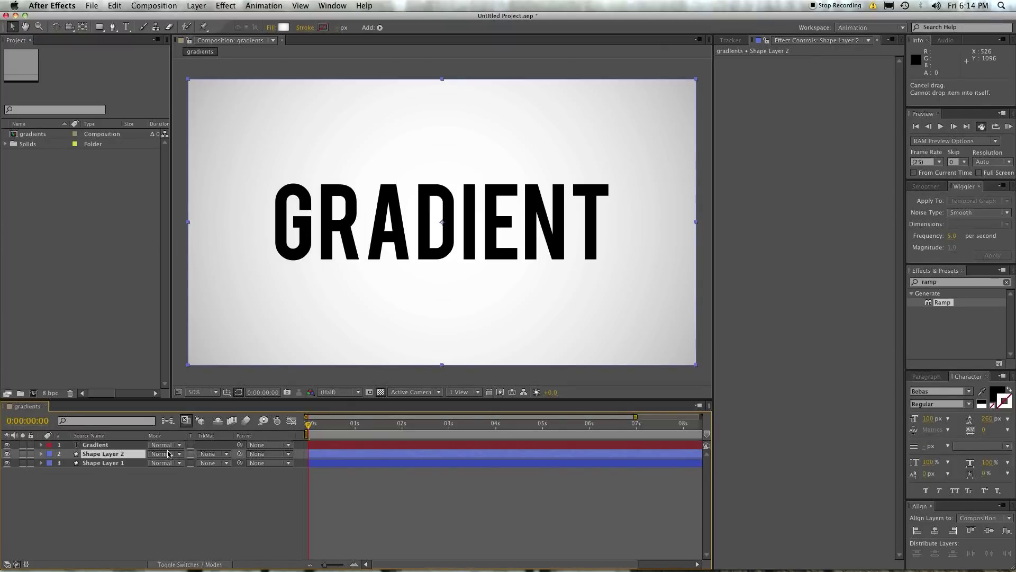
left_click(209, 454)
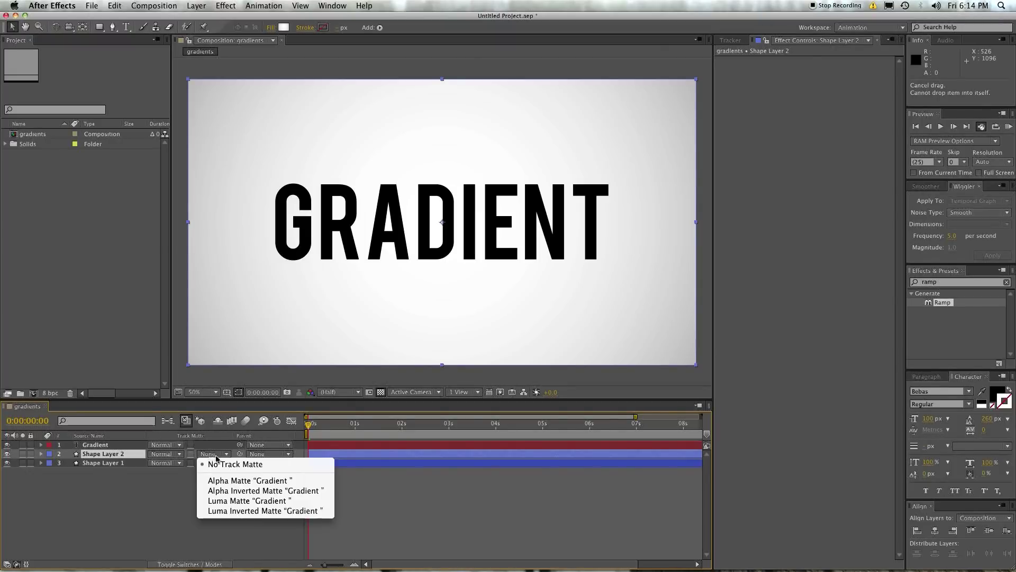
left_click(227, 481)
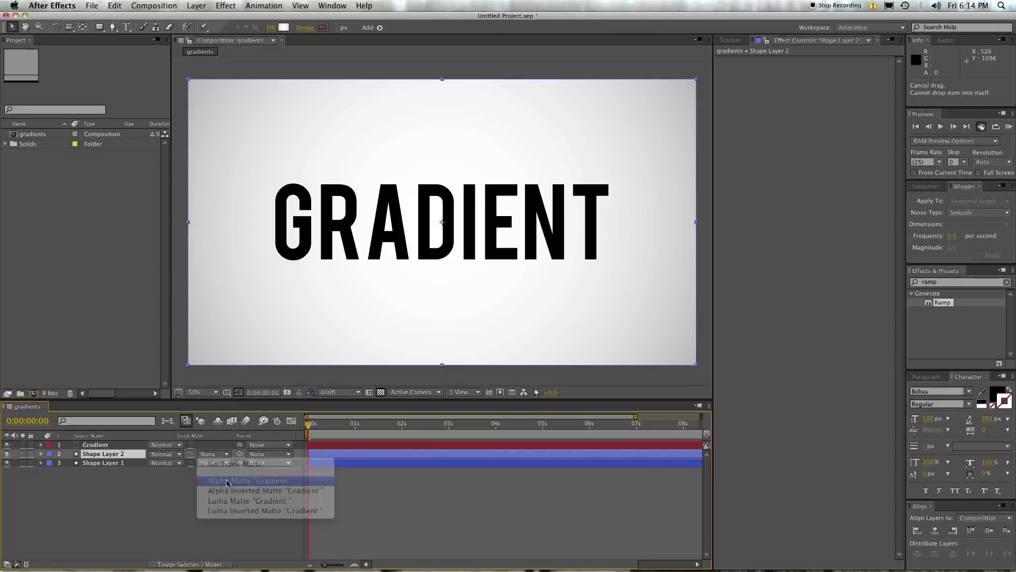
left_click(95, 446)
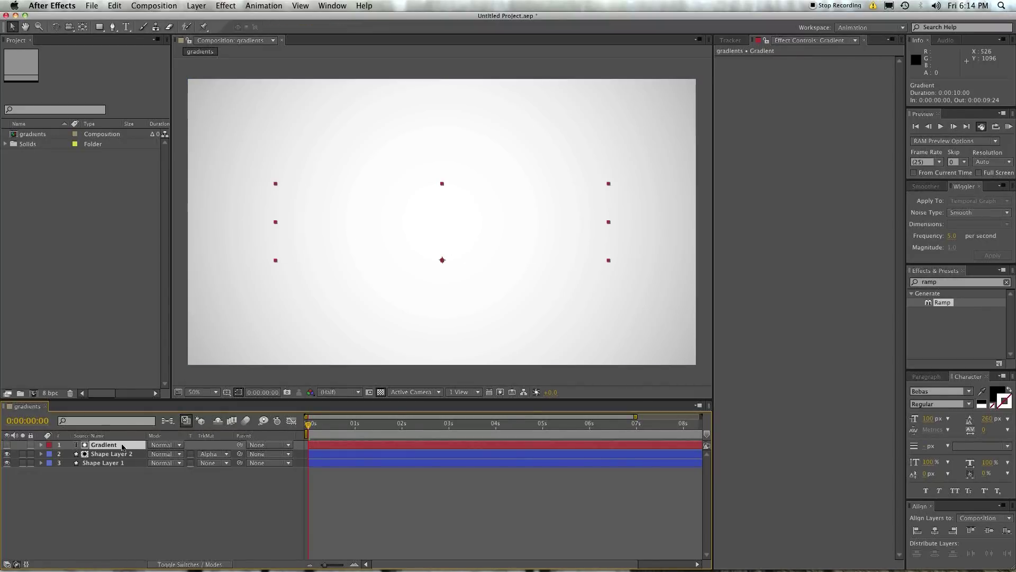
left_click(105, 455)
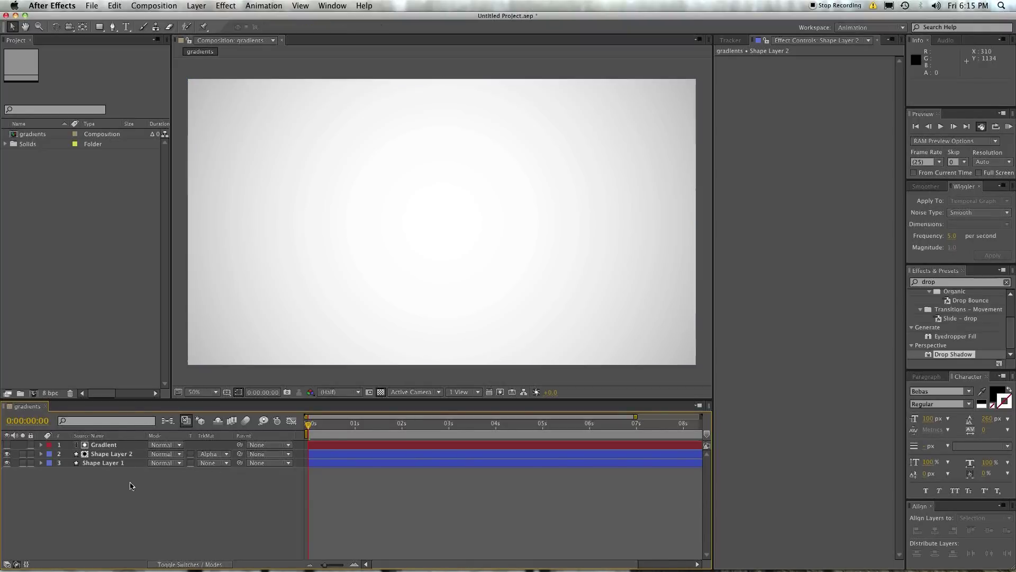
Pre-compose the Gradient text and Shape Layer 2 into Pre-comp 1, moving all attributes
left_click(100, 455)
left_click(99, 446, "shift")
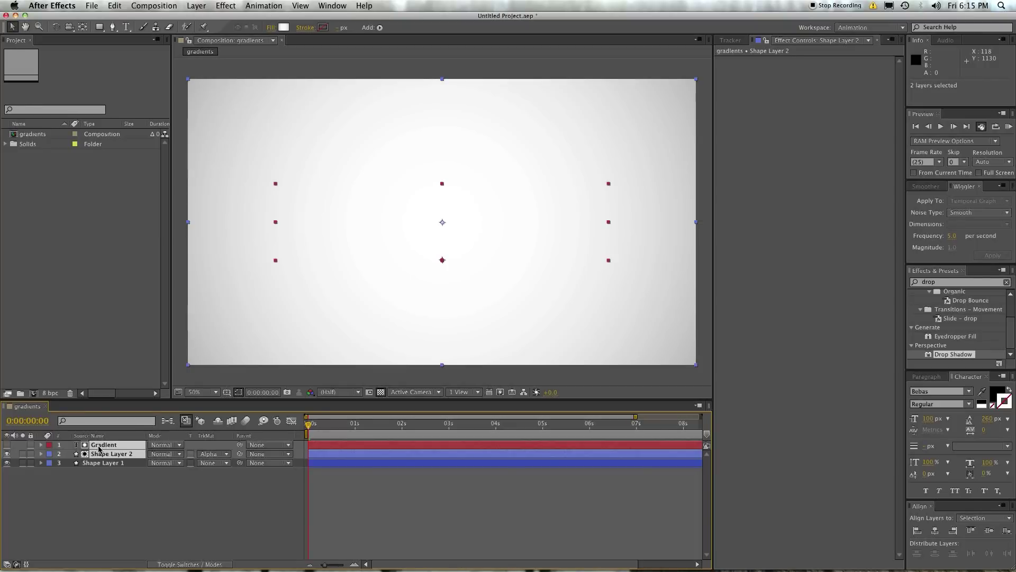
key("super+shift+c")
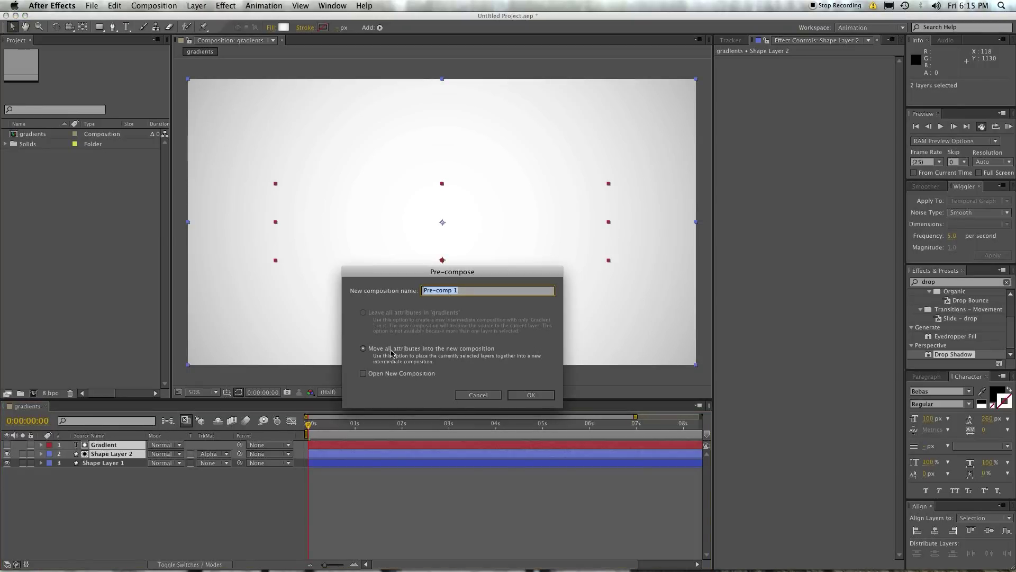
left_click(519, 396)
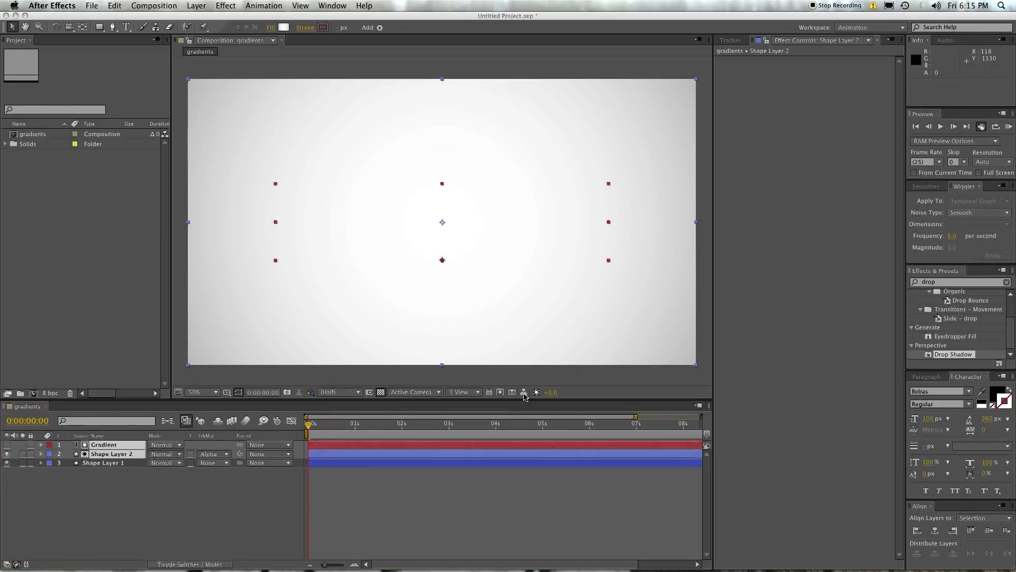
left_click(932, 352)
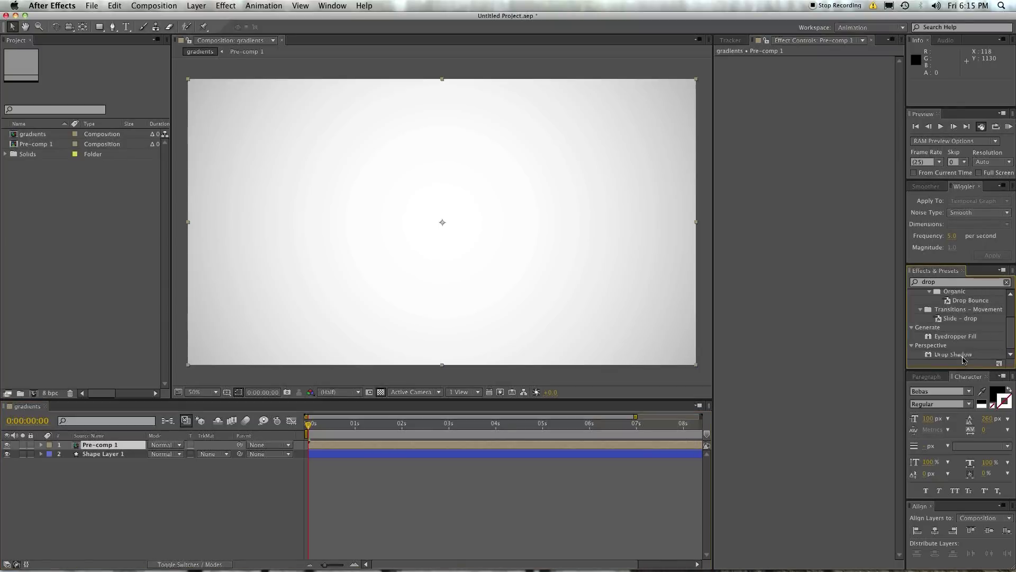
Apply Drop Shadow to Pre-comp 1 with 25% opacity, 25 distance and 25 softness
left_click_drag(932, 352, 868, 310)
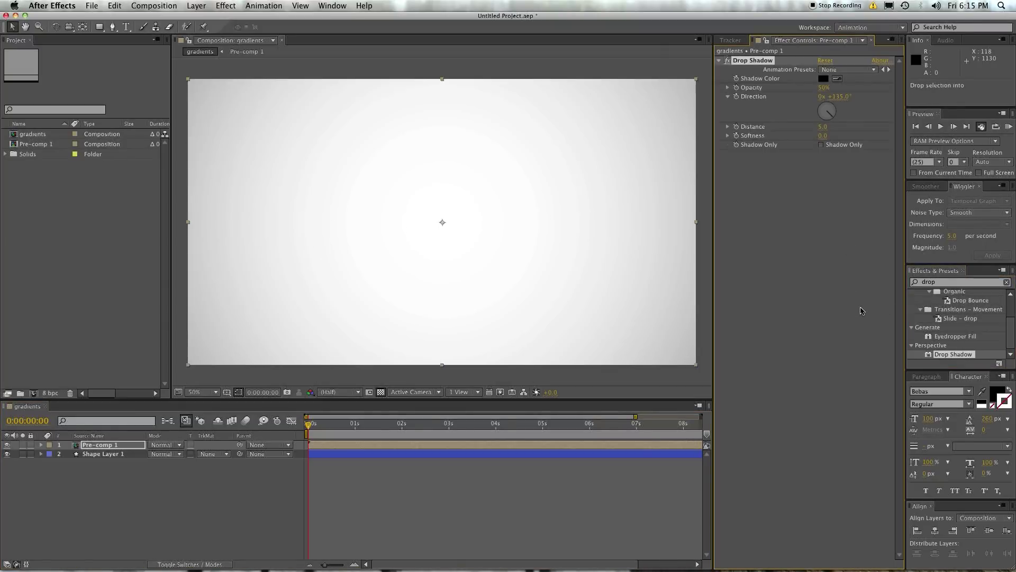
left_click(823, 87)
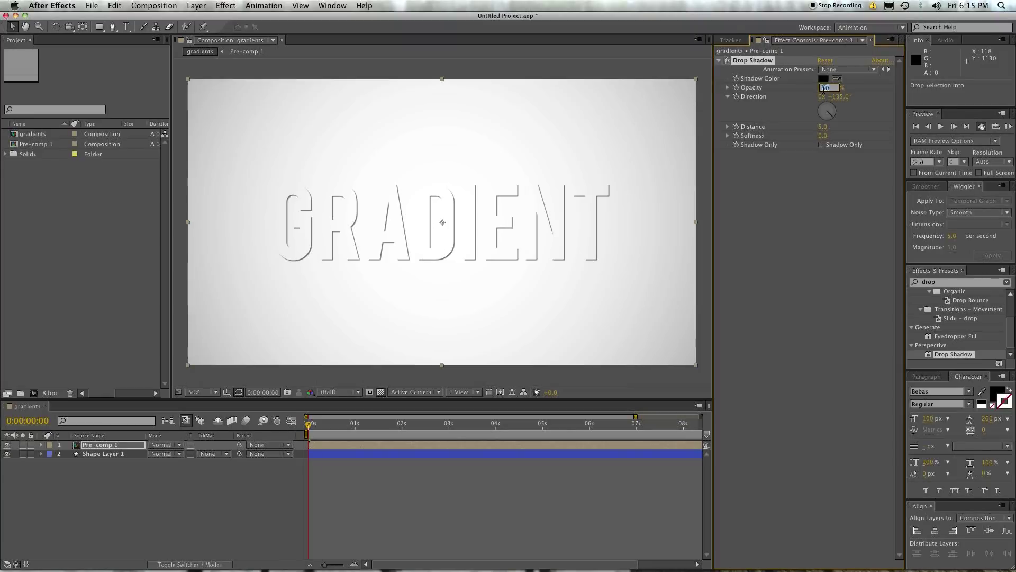
type("75")
key("Tab")
key("Tab")
key("Tab")
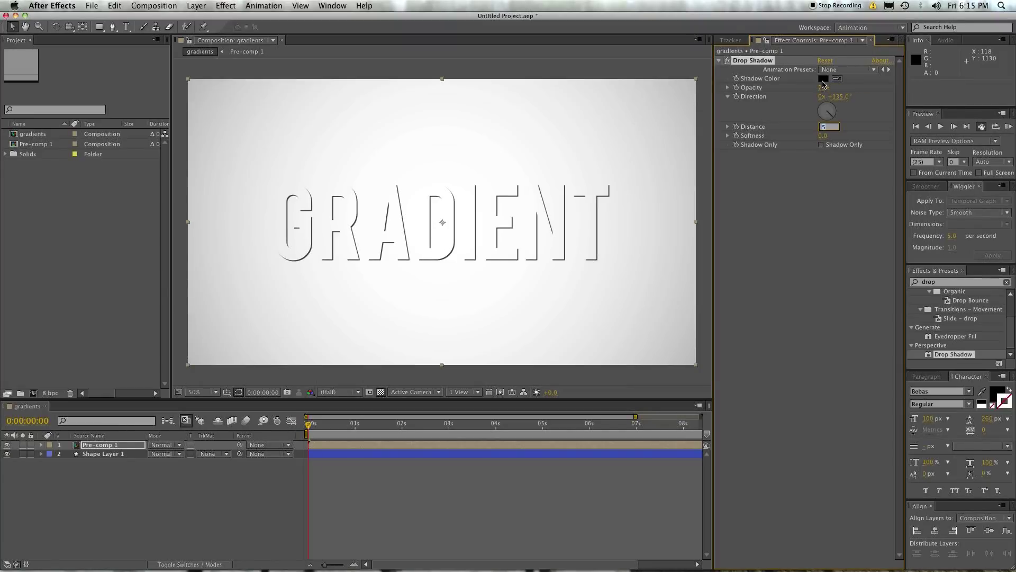
type("25")
key("Tab")
type("25")
key("Tab")
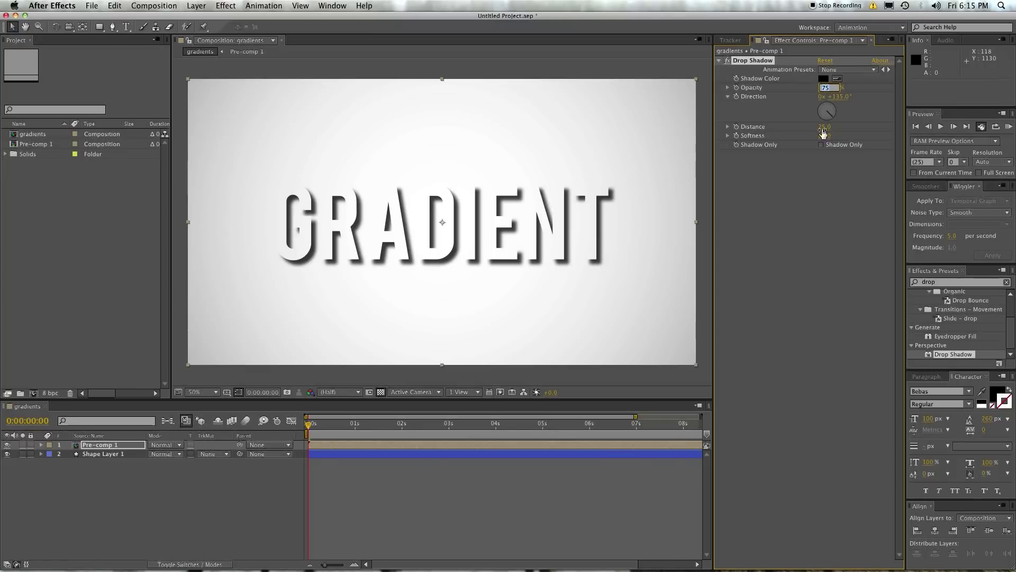
type("25")
key("Return")
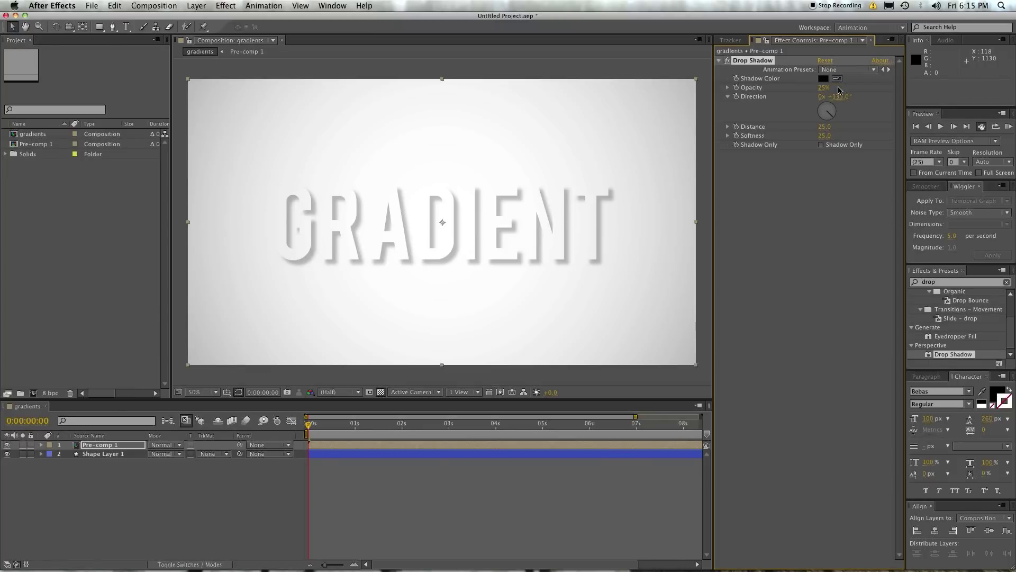
left_click(270, 480)
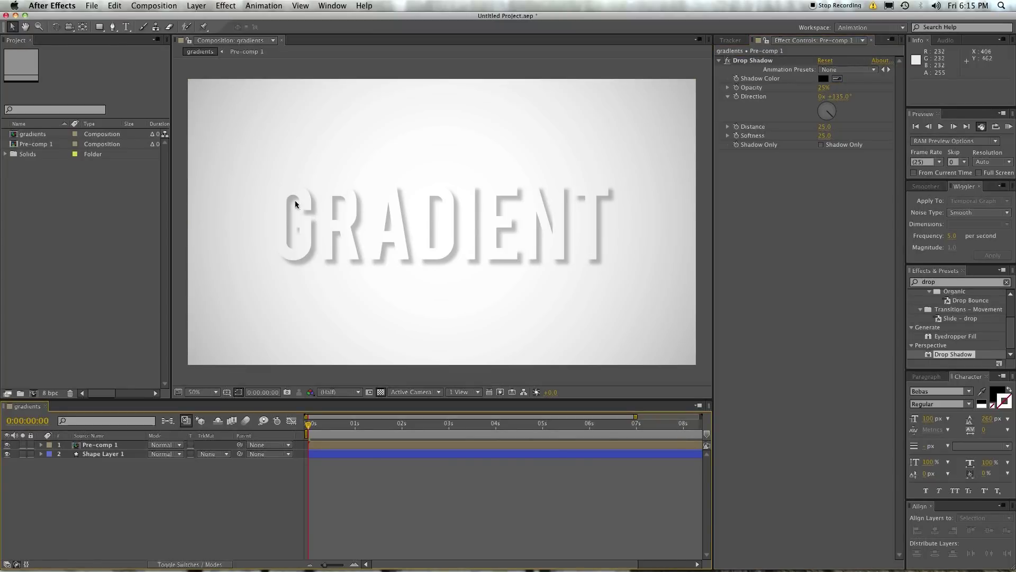
left_click(99, 446)
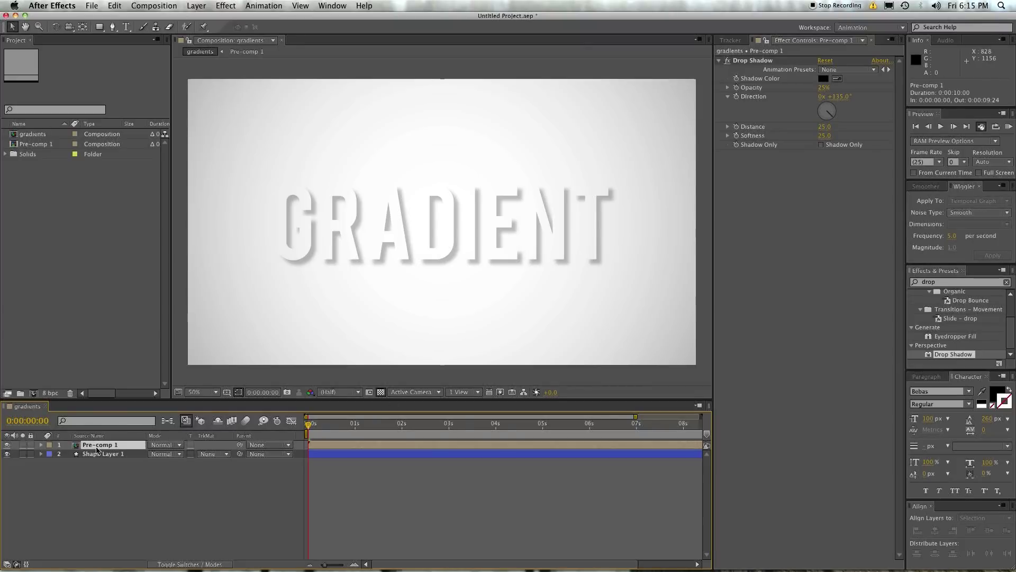
Add a new adjustment layer at the top of the layer stack
left_click(107, 469)
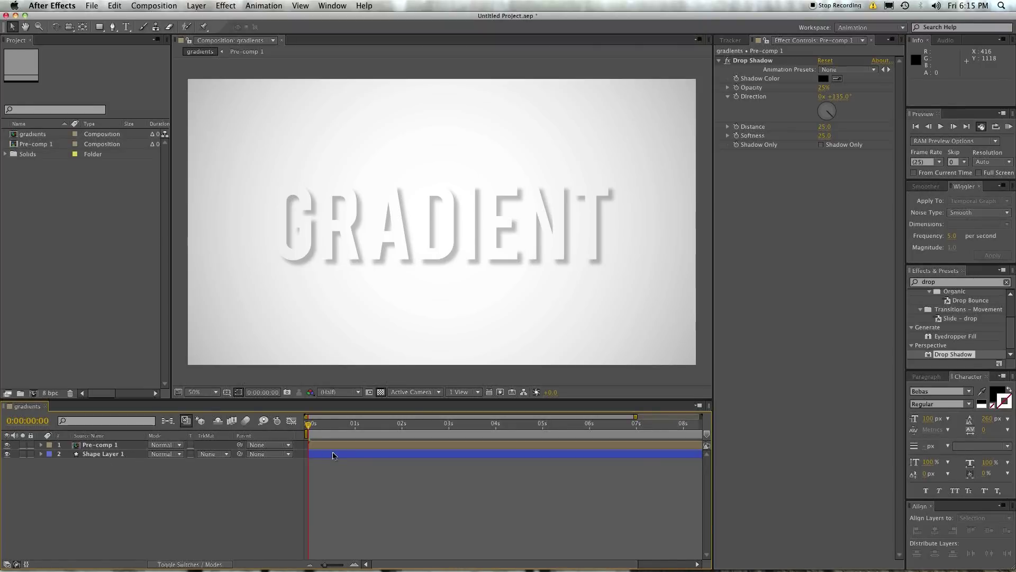
left_click(92, 455)
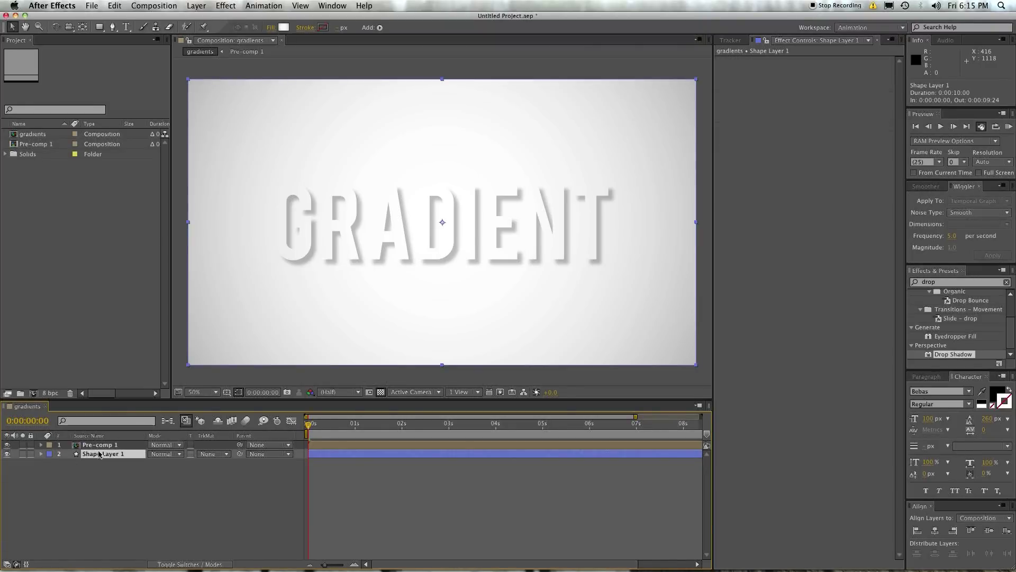
left_click(111, 479)
right_click(149, 491)
mouse_move(175, 471)
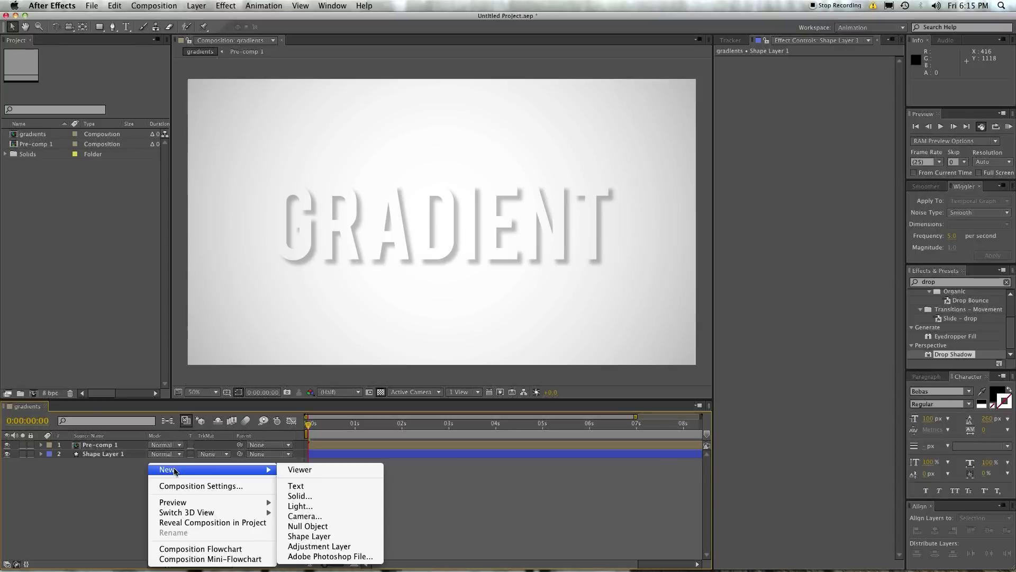
left_click(314, 545)
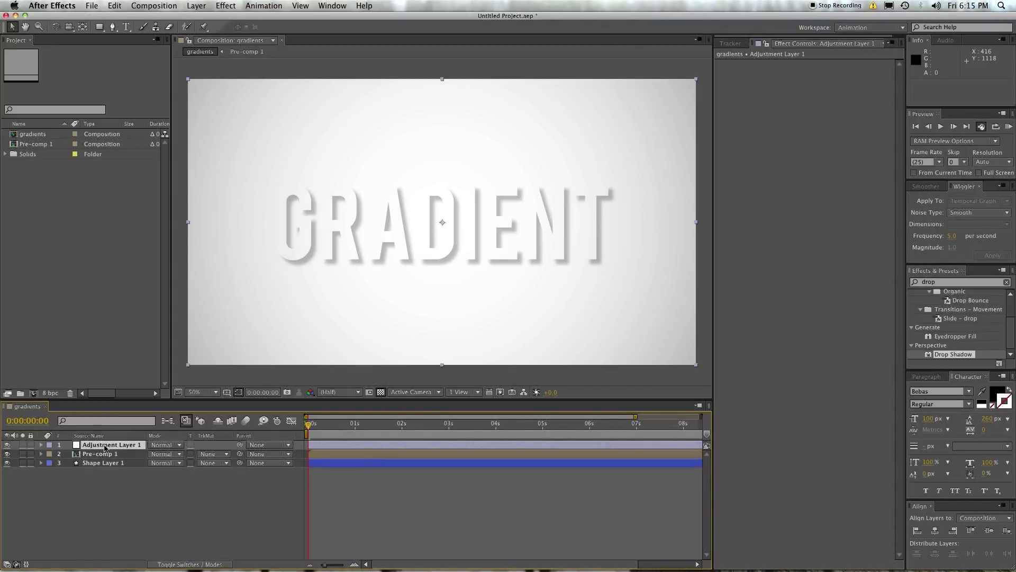
Apply Curves to Adjustment Layer 1 and drag the graph into an S-curve
left_click(952, 282)
type("curve")
double_click(944, 329)
left_click_drag(814, 115, 811, 110)
left_click_drag(756, 176, 760, 181)
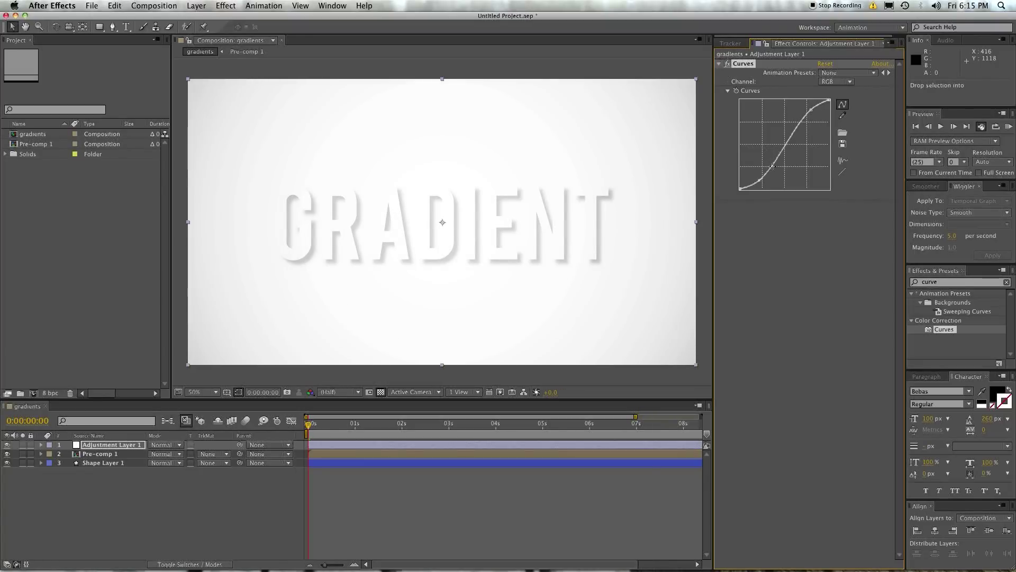
left_click(842, 171)
Reset the RGB curve and bow it gently downward, toggling project depth to 32 bpc and back to 8 bpc
left_click_drag(785, 144, 816, 161)
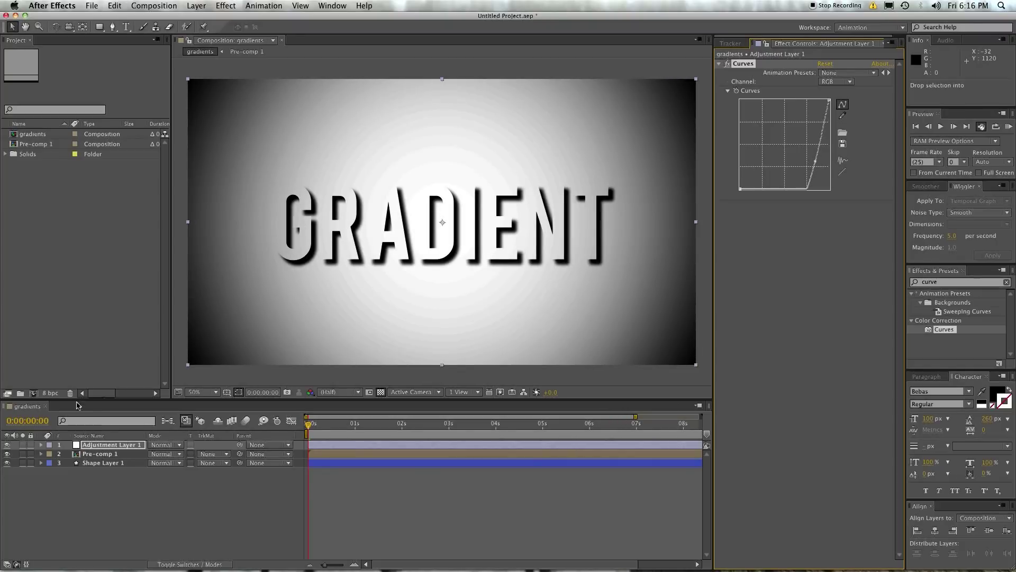
left_click(49, 393, "alt")
left_click(50, 393, "alt")
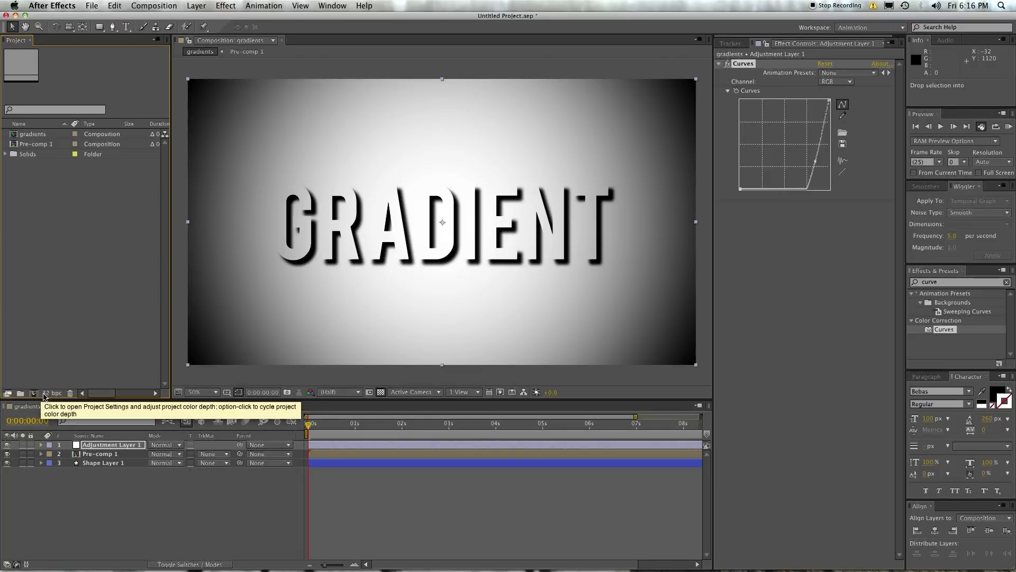
left_click(49, 394, "alt")
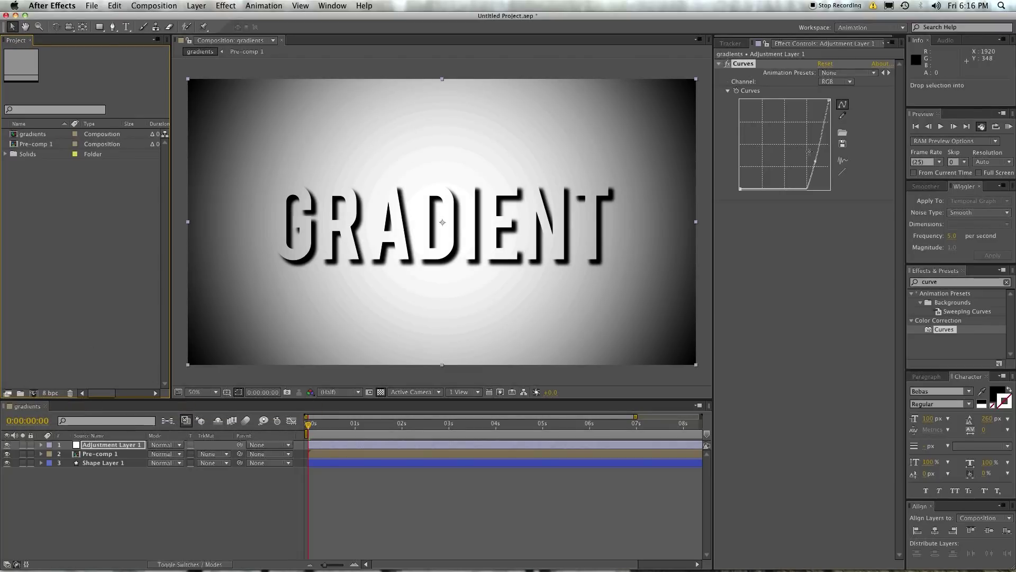
left_click(841, 172)
left_click_drag(788, 141, 796, 151)
left_click(823, 85)
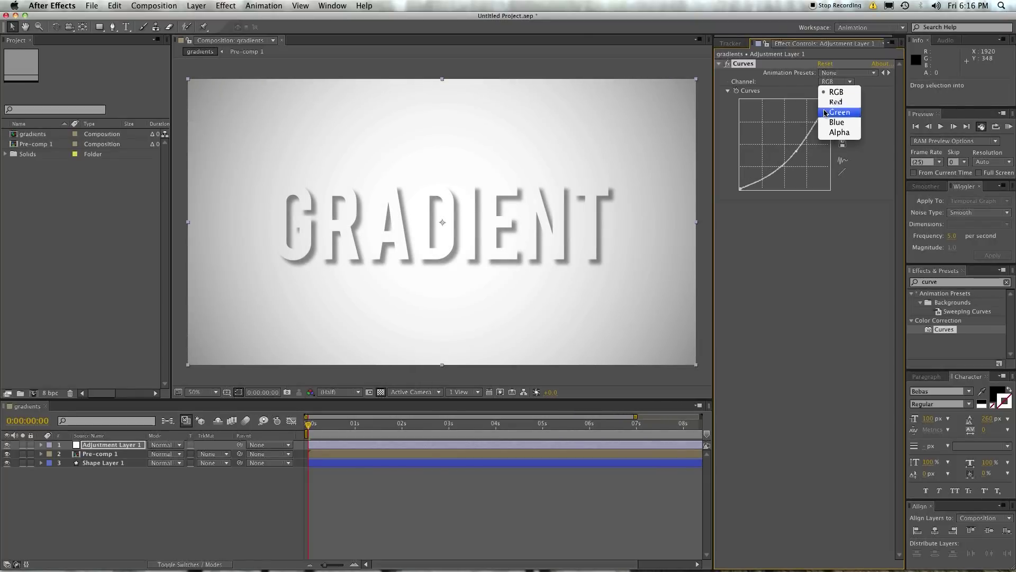
On the Red channel, reset the curve and bow it upward to tint the frame pink
left_click(823, 102)
left_click_drag(809, 115, 810, 108)
left_click_drag(762, 174, 796, 153)
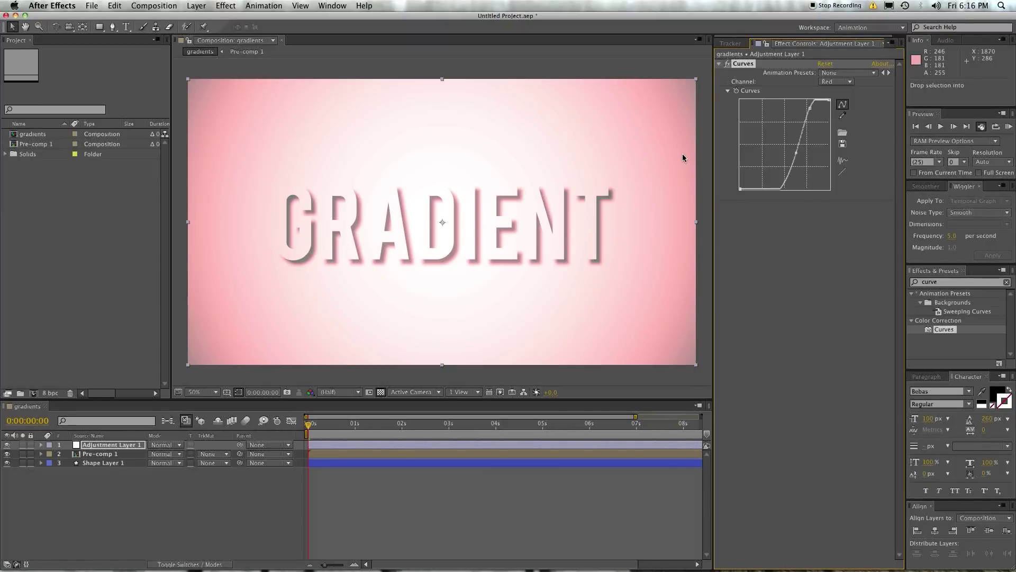
left_click_drag(809, 109, 813, 110)
left_click(840, 173)
left_click_drag(770, 158, 749, 178)
Bend the Green channel curve downward to push the tint toward purple
left_click(829, 82)
left_click(837, 108)
left_click(813, 133)
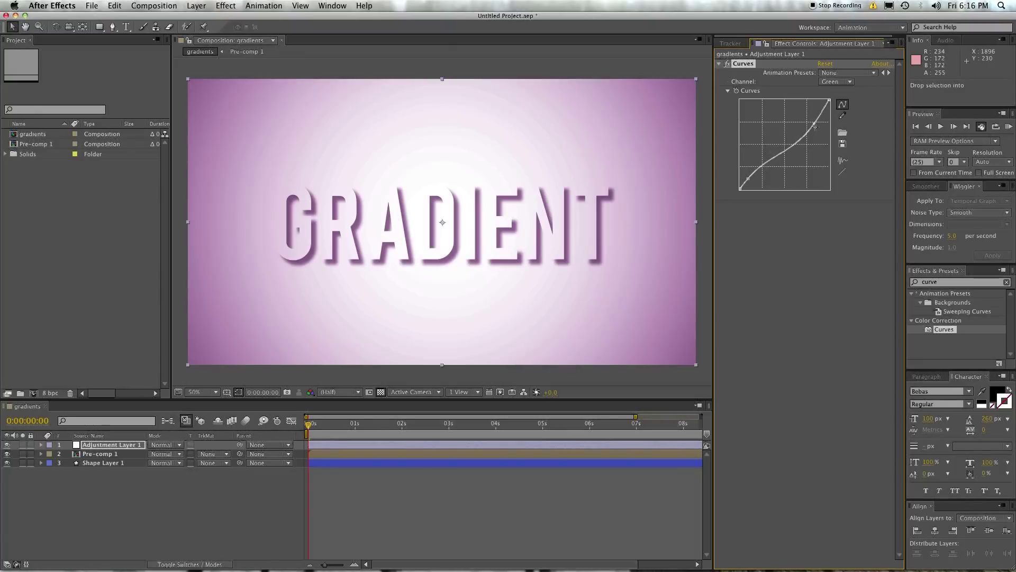
Shape the Blue channel curve into an S-curve, then deselect the adjustment layer
left_click(849, 82)
left_click(829, 125)
left_click_drag(786, 143, 799, 148)
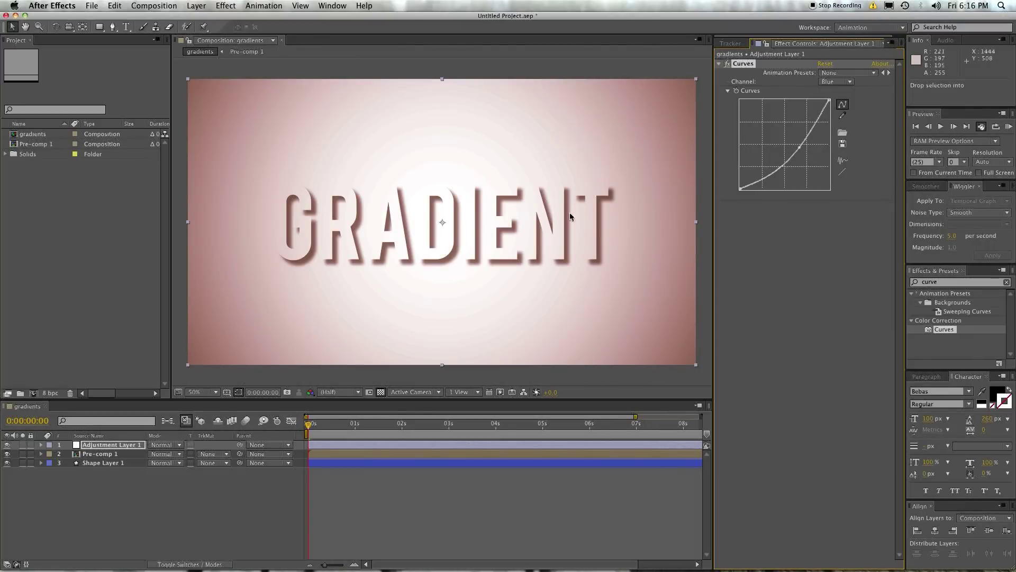
left_click_drag(815, 121, 812, 116)
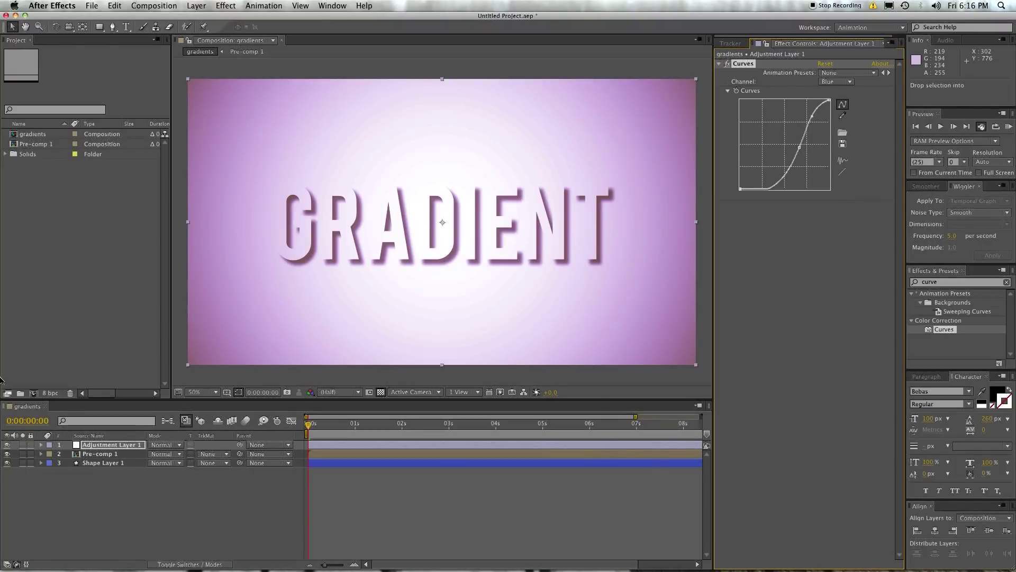
left_click(430, 492)
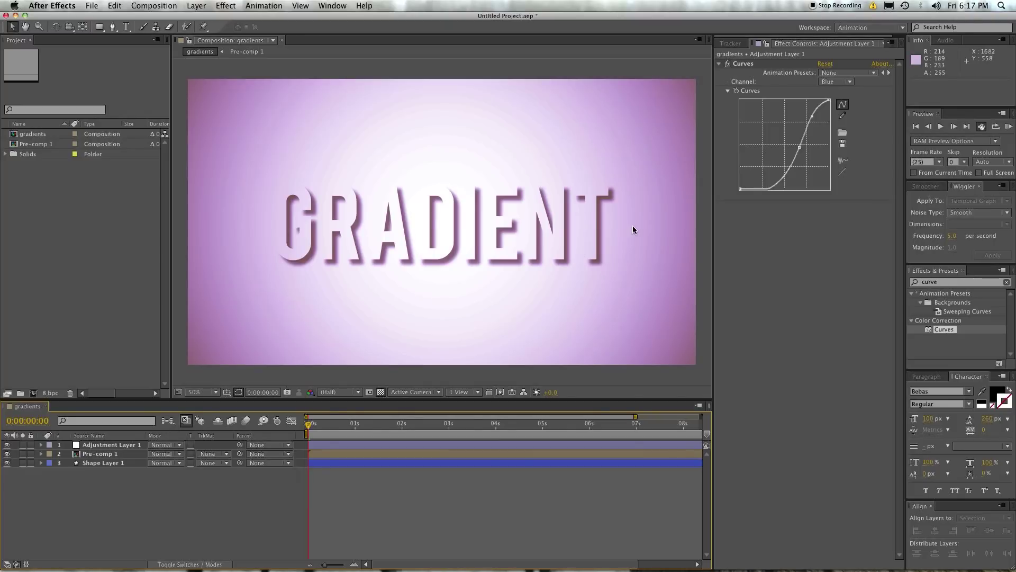
Reset Curves on Adjustment Layer 1 and pull the RGB curve's middle down to darken
left_click(328, 446)
left_click(842, 172)
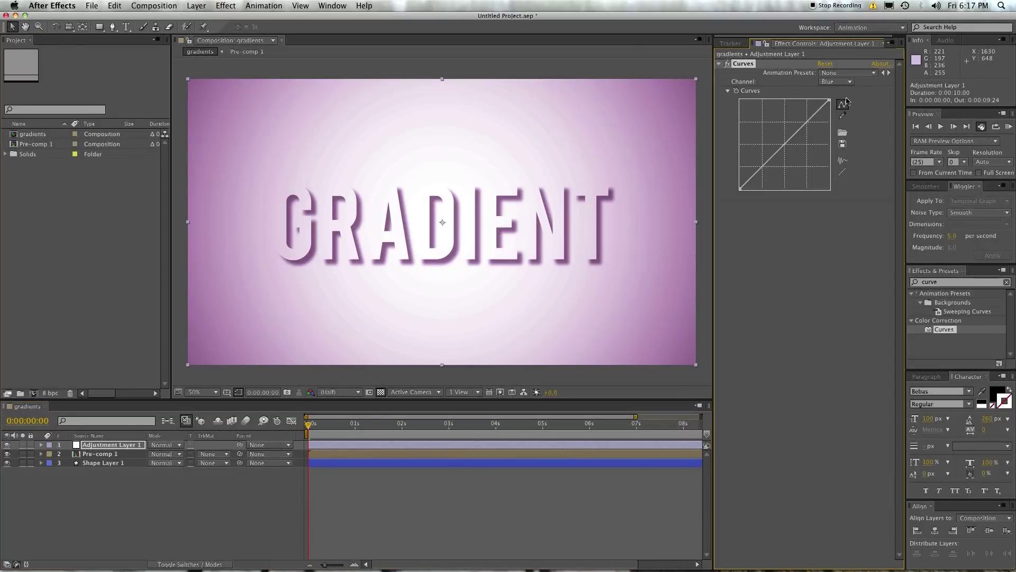
left_click(825, 64)
left_click_drag(785, 144, 800, 148)
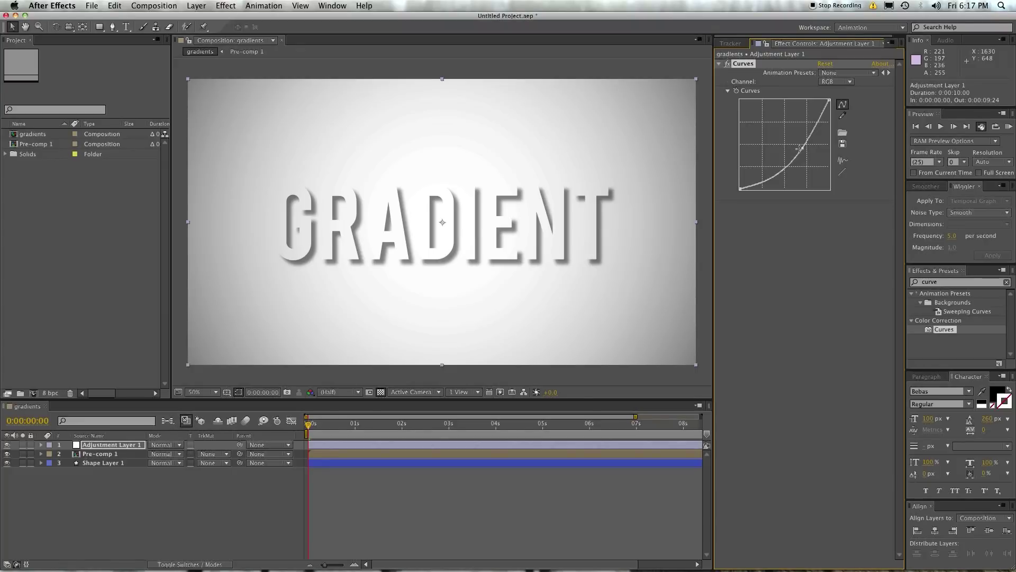